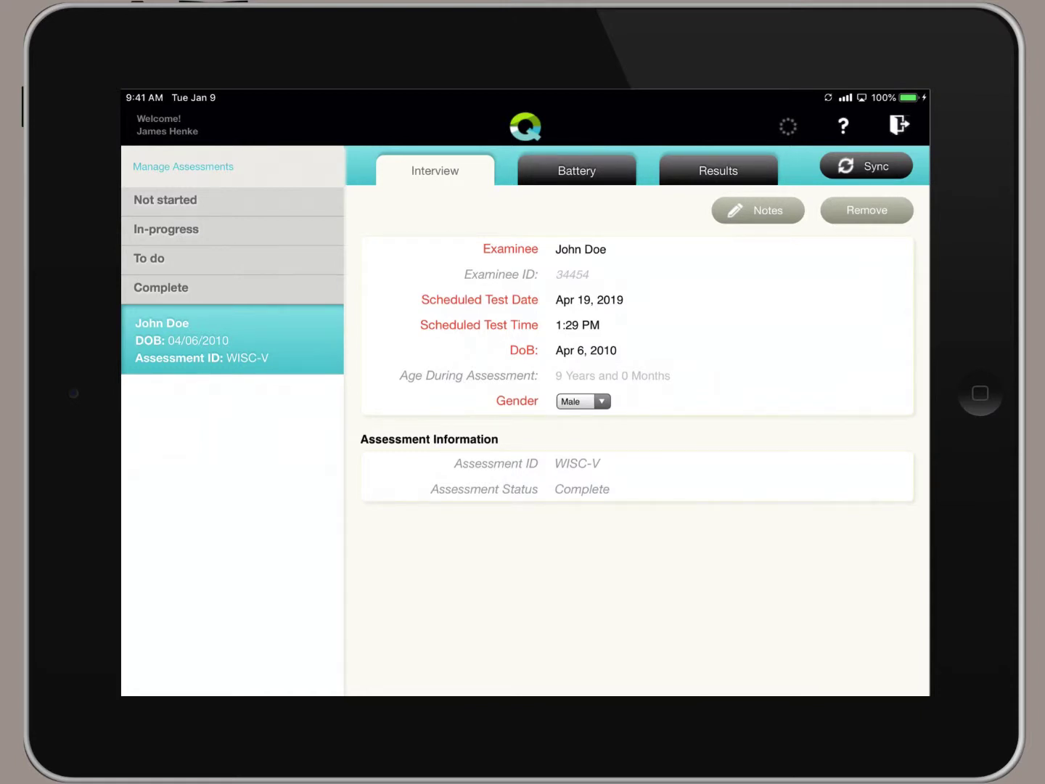
# Open the scored results and check the Similarities and Digit Span percentile ranks and age equivalents.
pyautogui.click(717, 169)
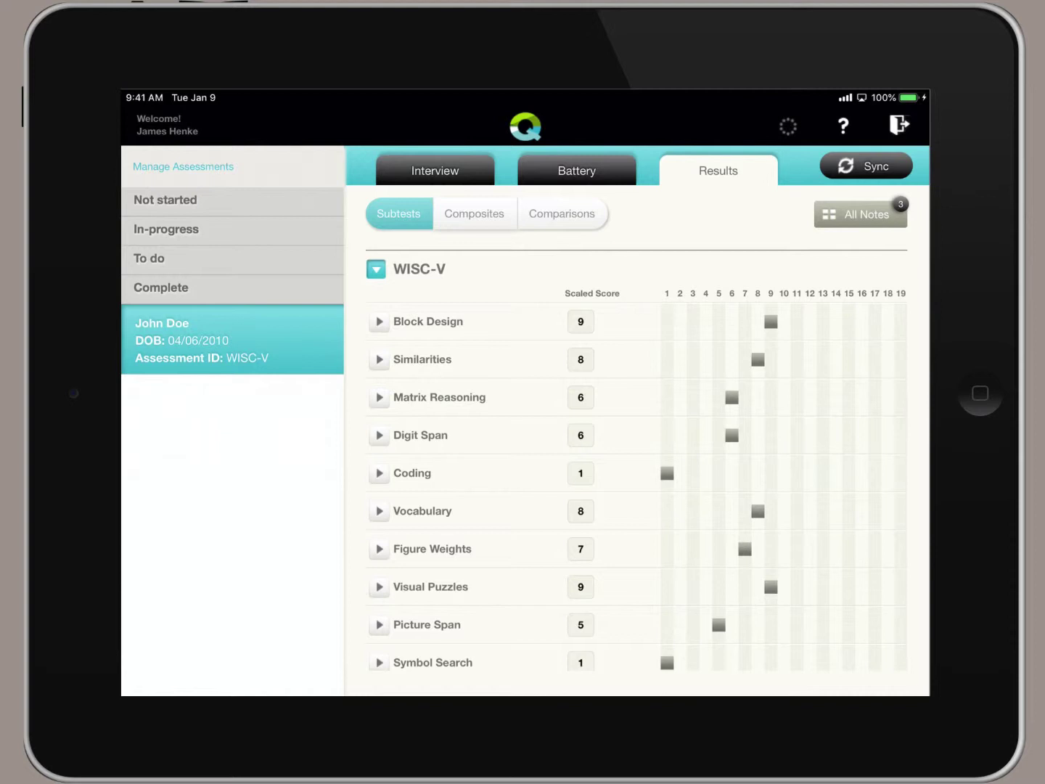
pyautogui.click(758, 359)
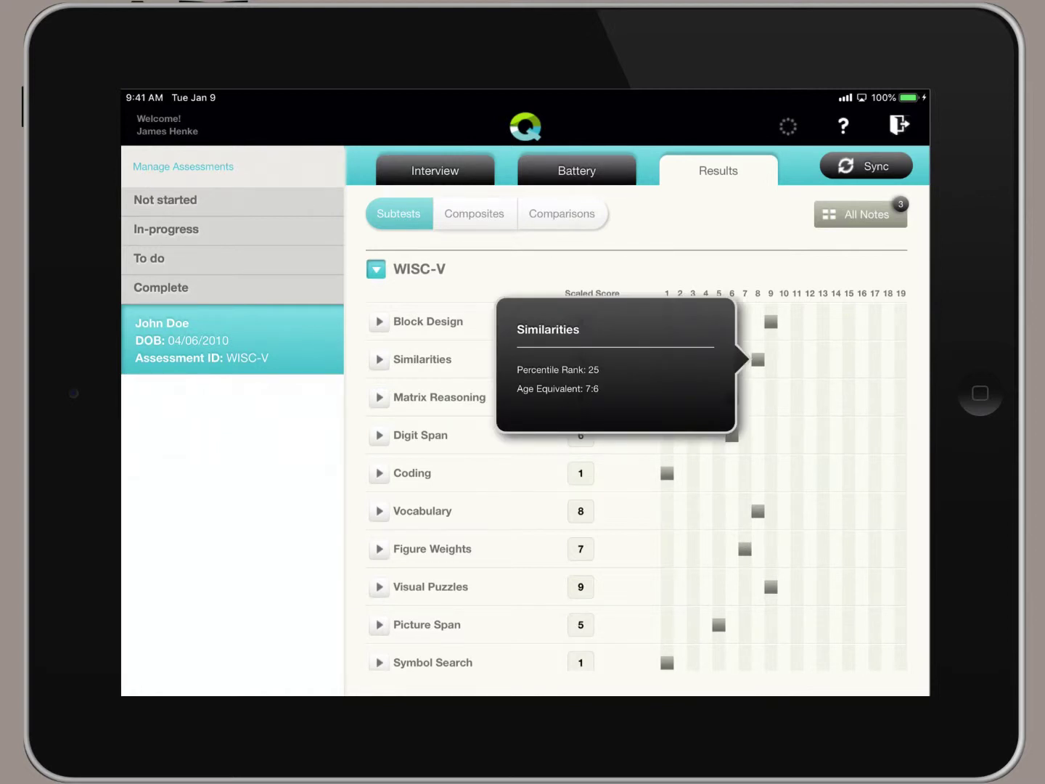
pyautogui.click(732, 434)
pyautogui.click(732, 434)
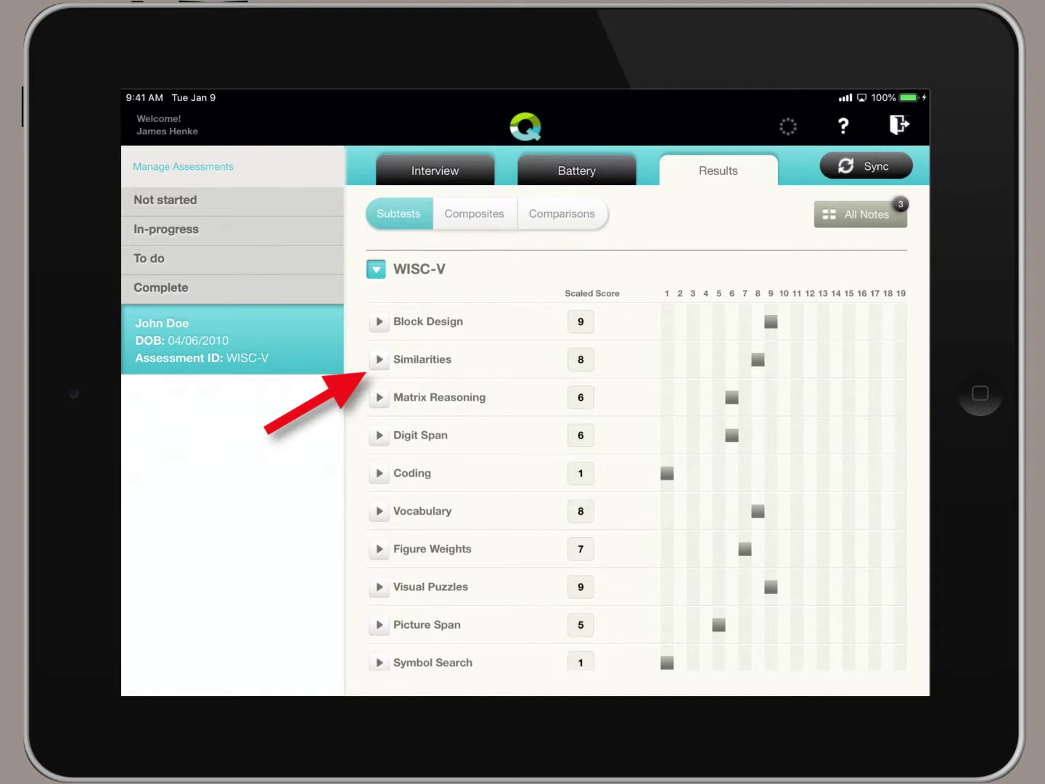
# Expand and collapse the Similarities raw scores, then view composites (Verbal Comprehension 89, Full Scale IQ 75).
pyautogui.click(379, 359)
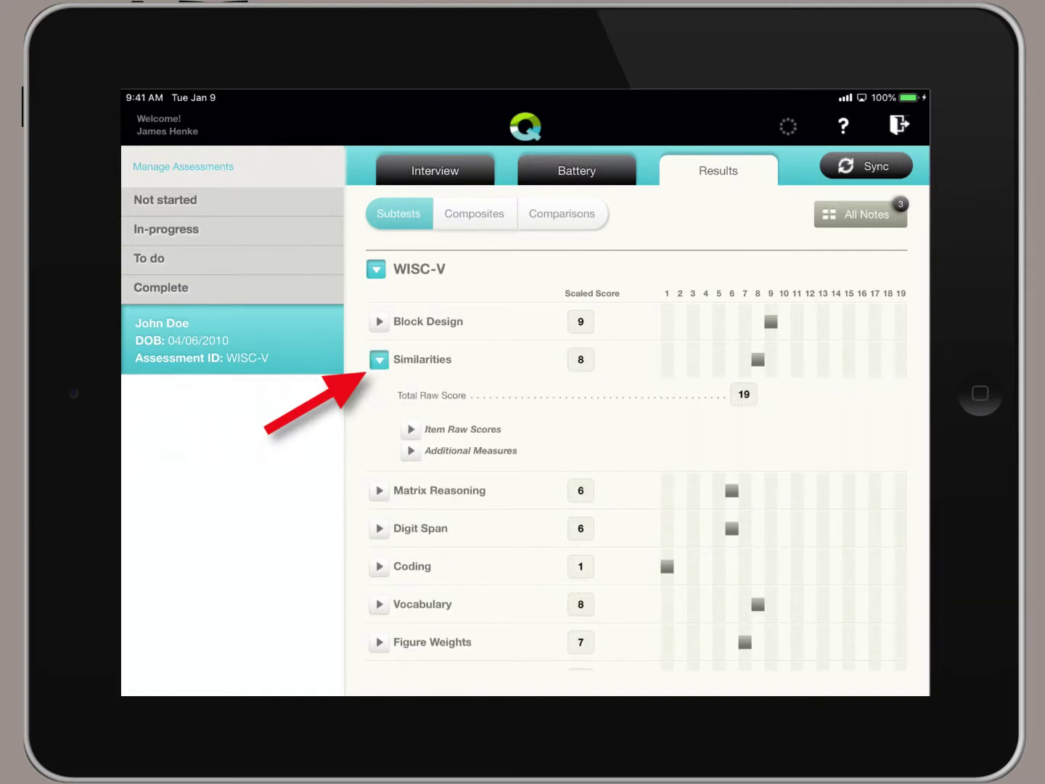
pyautogui.click(379, 359)
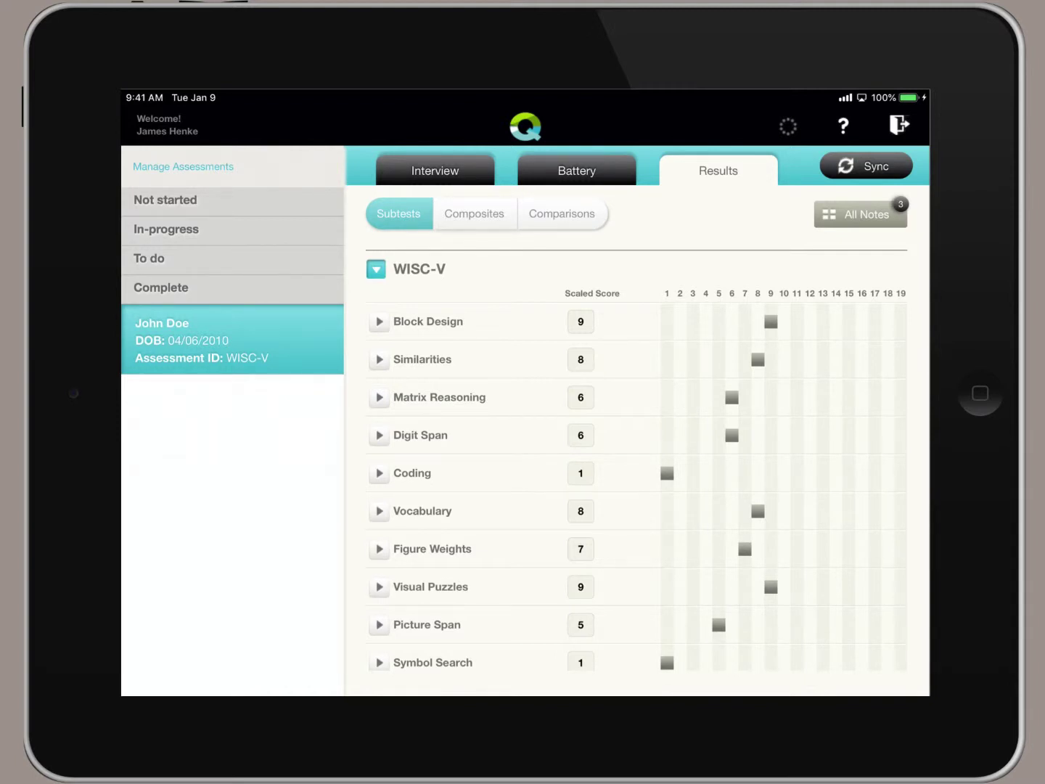
pyautogui.click(474, 213)
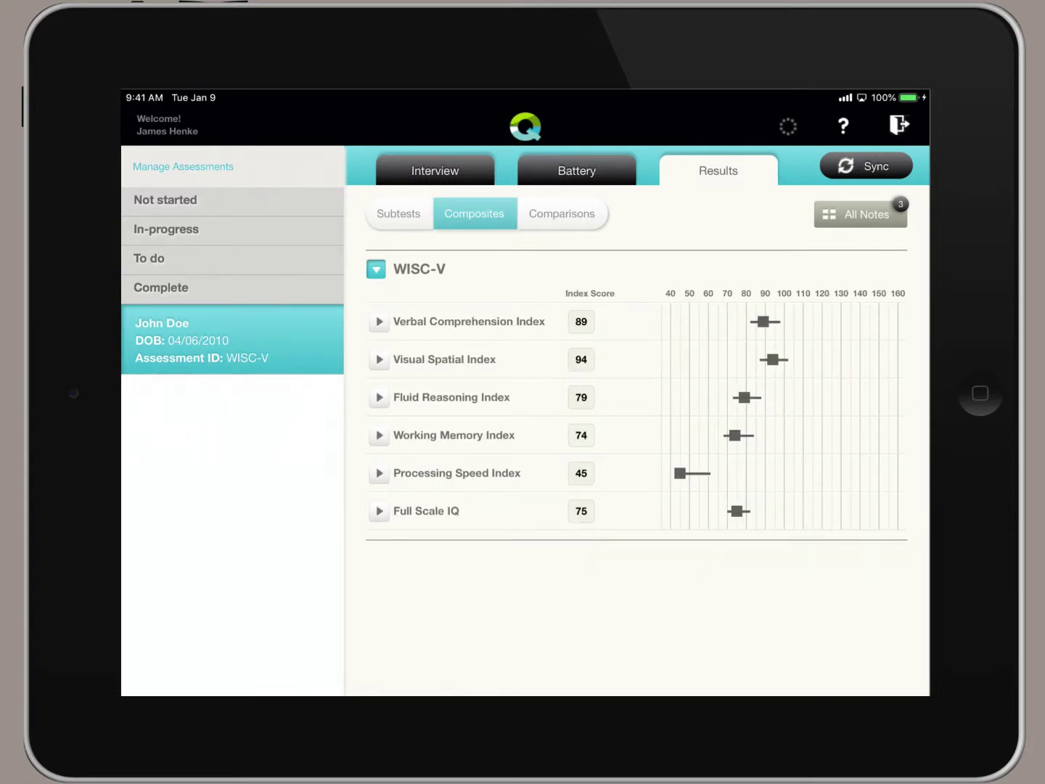
# From the Interview details, sync the WISC-V assessment with Central and dismiss the Success message.
pyautogui.click(434, 170)
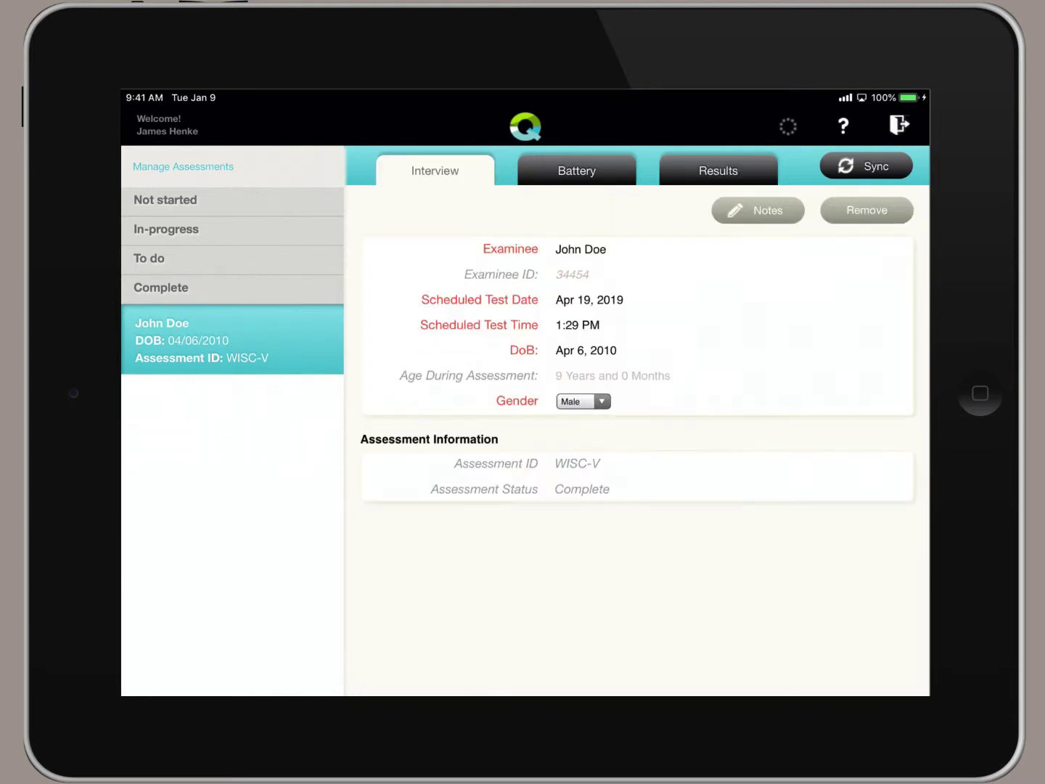
pyautogui.click(865, 166)
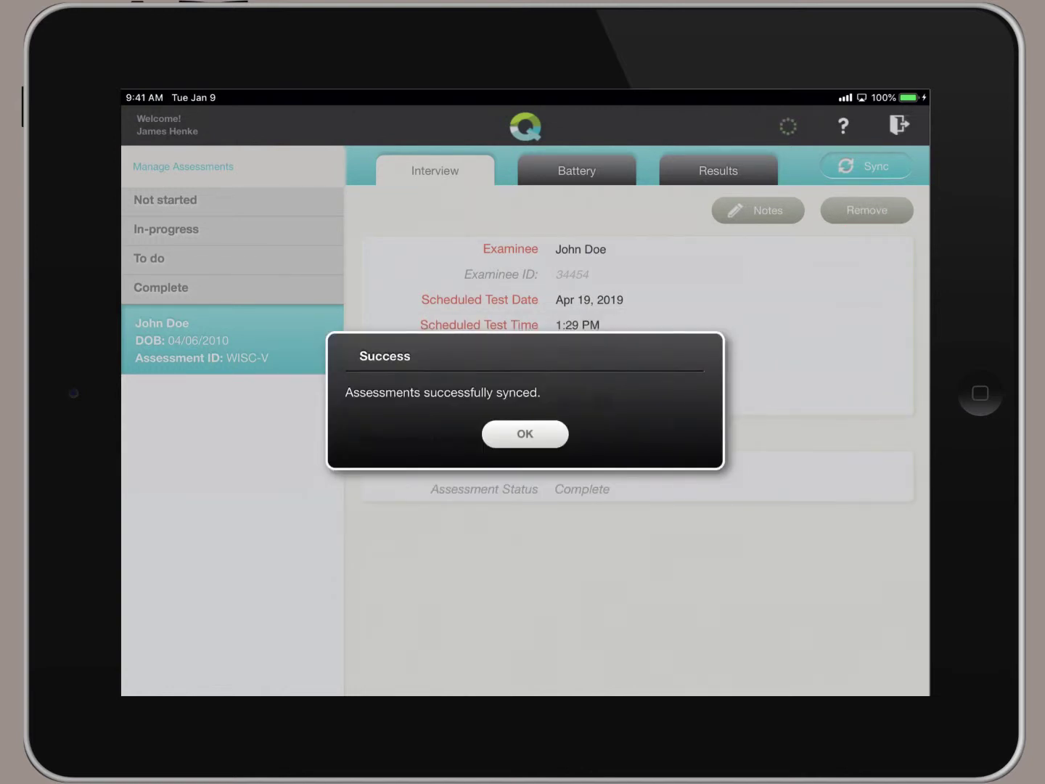
pyautogui.click(525, 433)
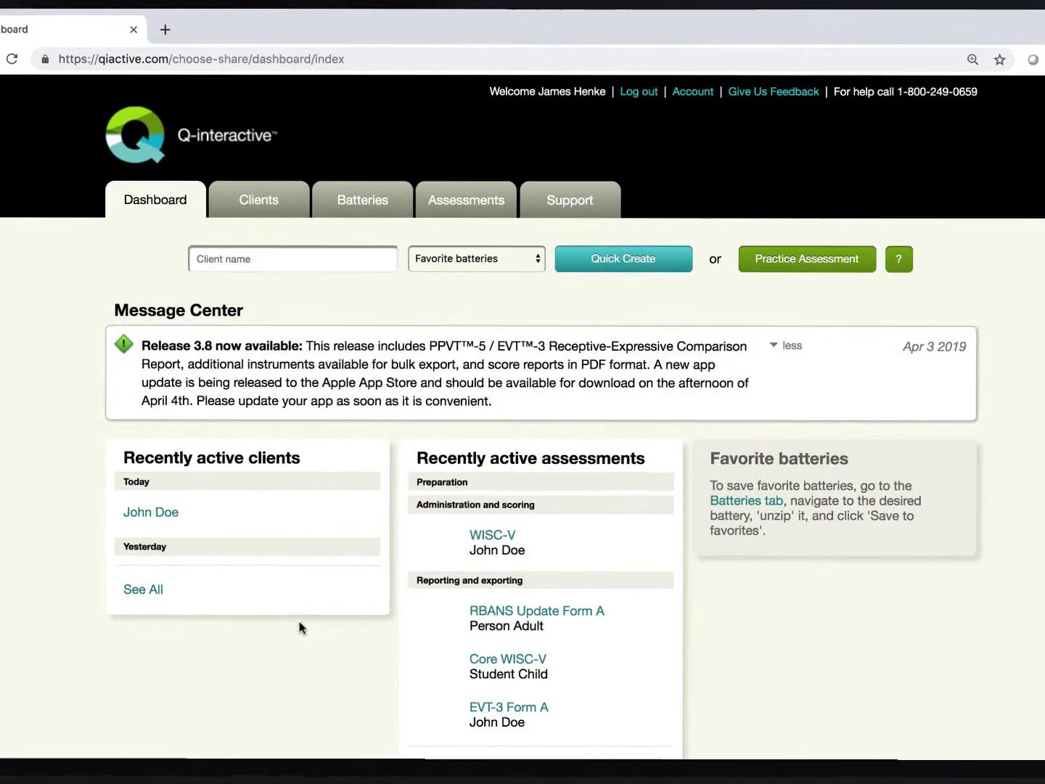
# Show the Clients page listing the three current clients and their last assessment dates.
pyautogui.click(251, 205)
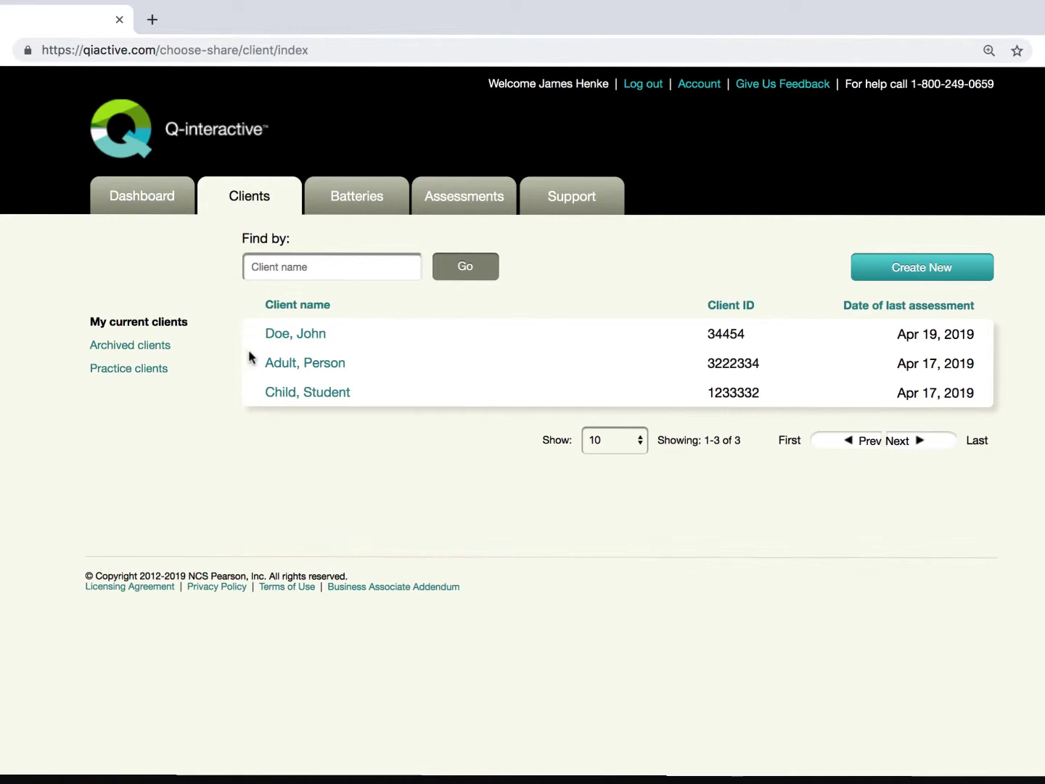
# Review the client's profile and assessment history, then go to the Assessments page.
pyautogui.click(287, 335)
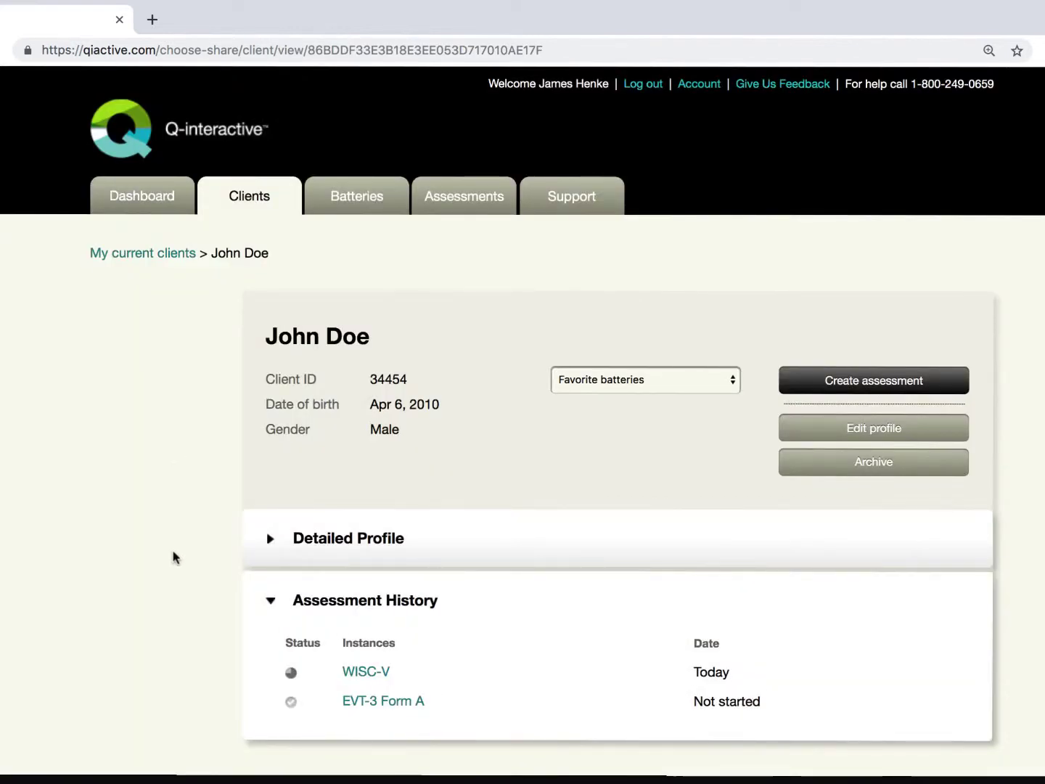
pyautogui.scroll(-1, 175, 557)
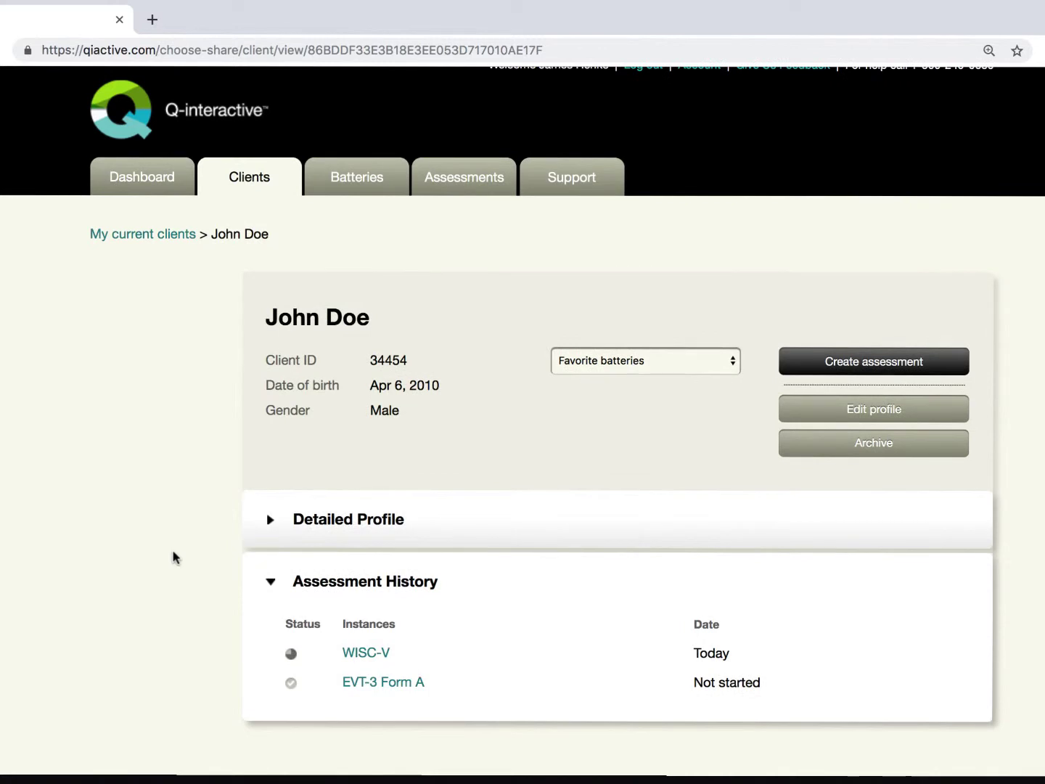
pyautogui.scroll(1, 174, 557)
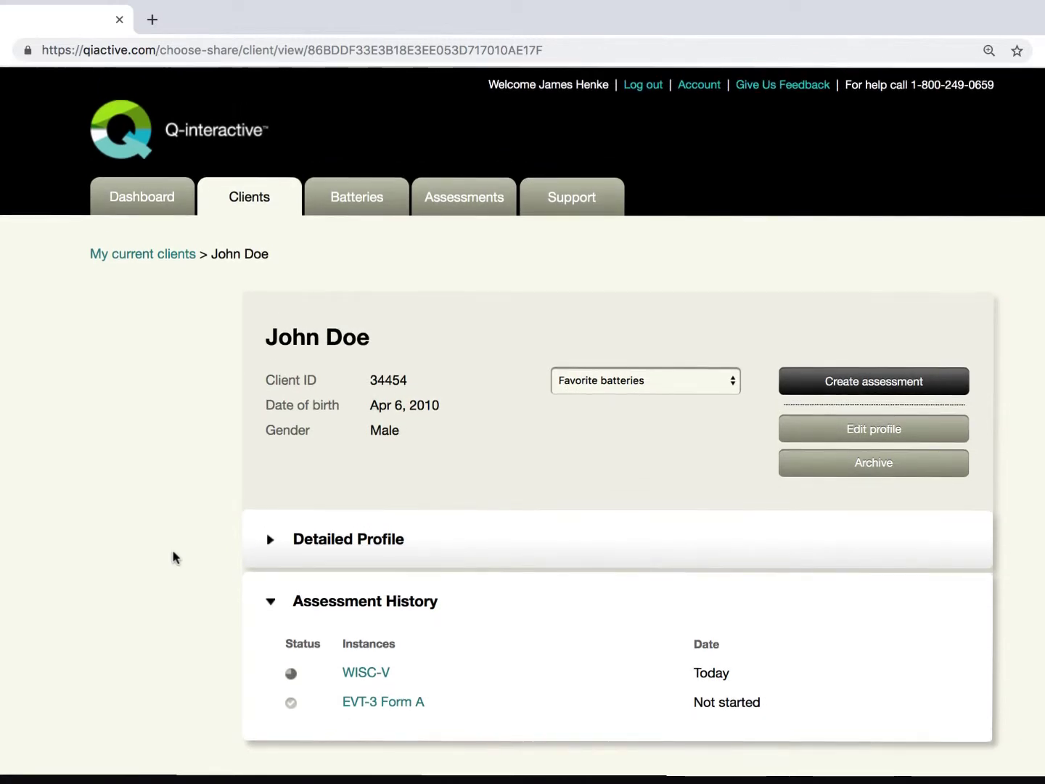
pyautogui.click(442, 201)
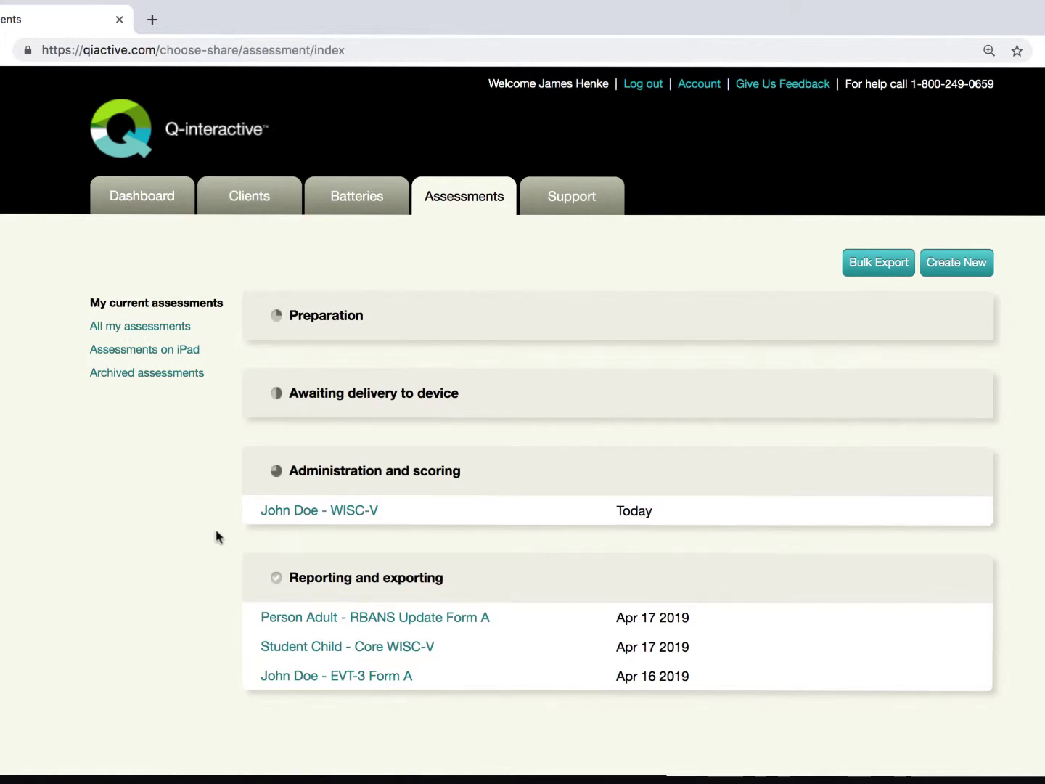
# Open the WISC-V assessment listed under Administration and scoring to see its Overview.
pyautogui.click(309, 514)
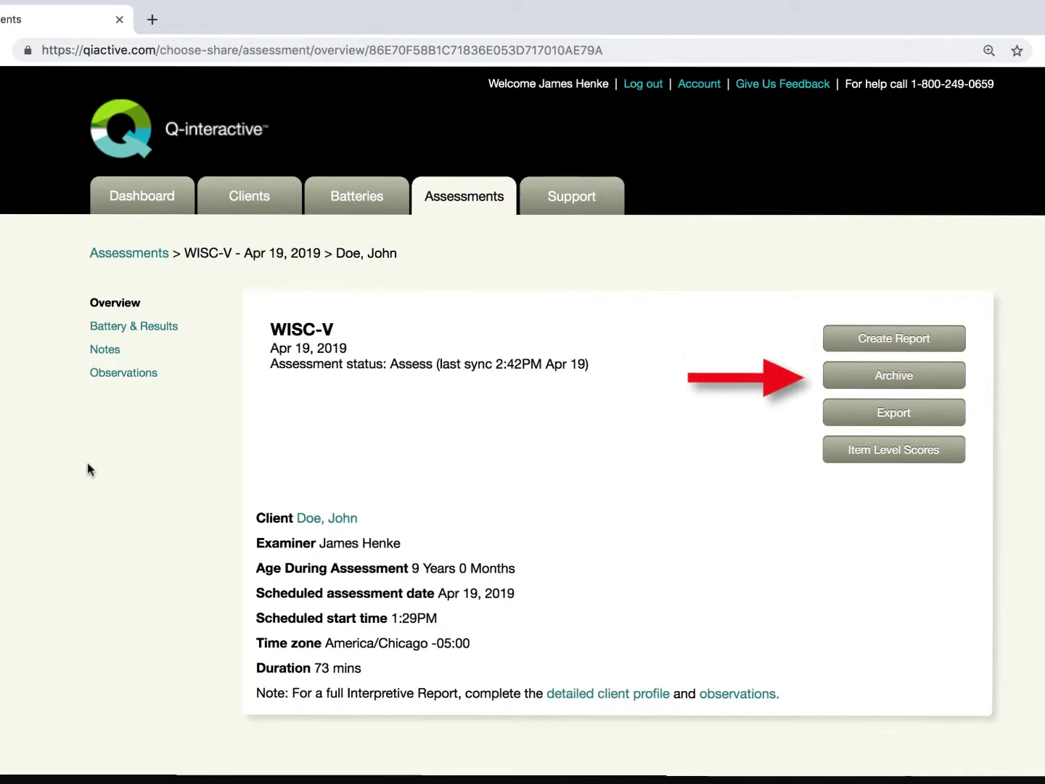
# Open Battery & Results and scroll through the WISC-V subtest scores.
pyautogui.click(117, 328)
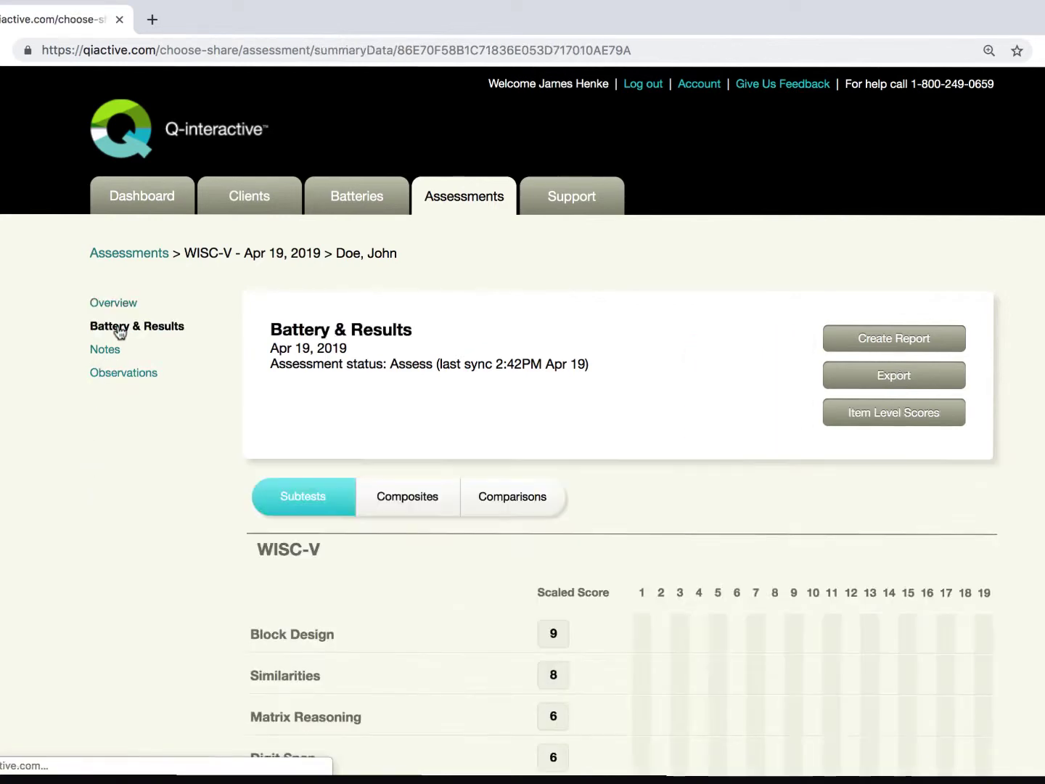
pyautogui.scroll(-3, 130, 544)
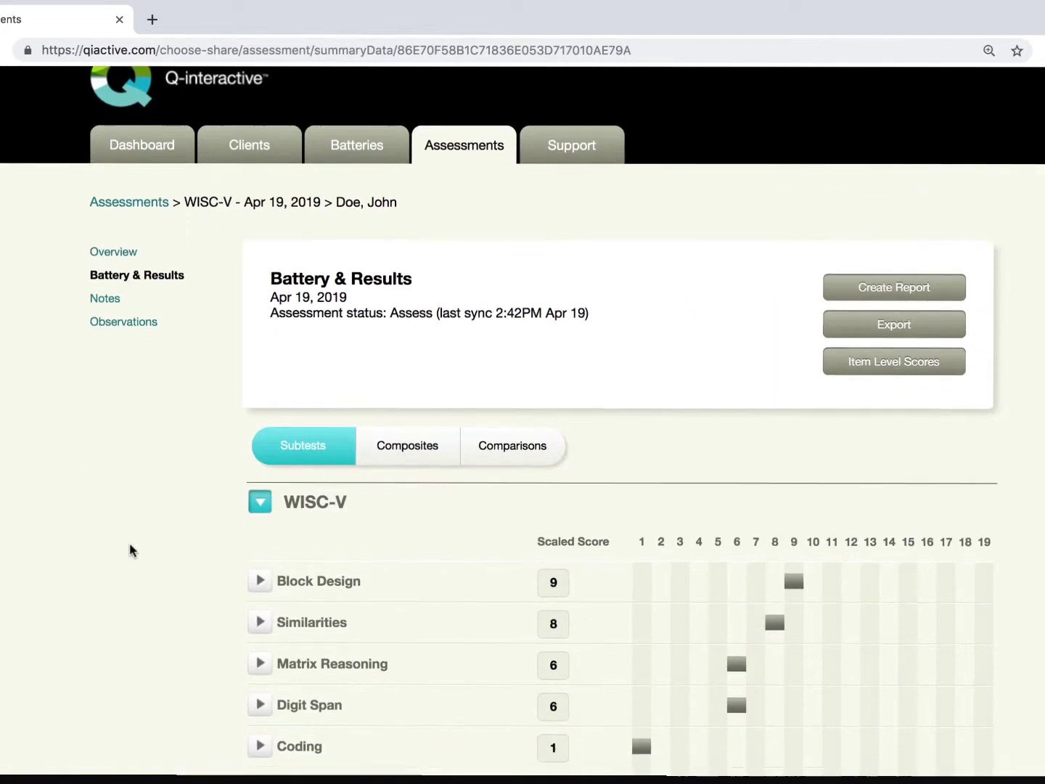
pyautogui.scroll(-2, 129, 544)
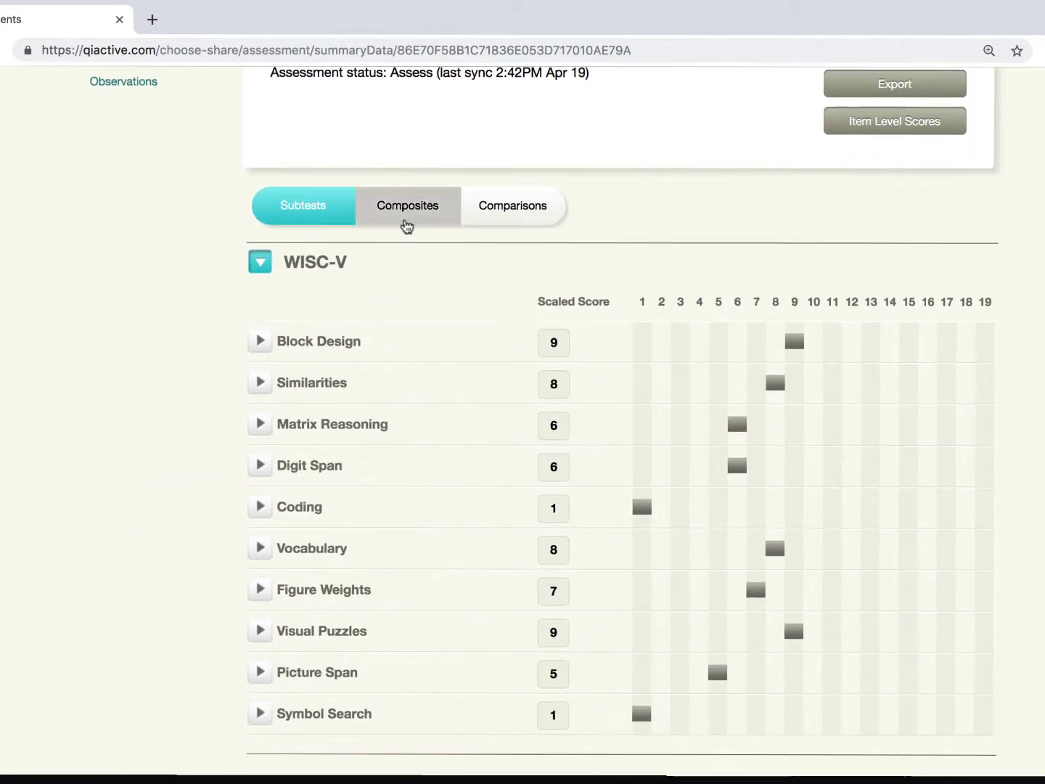
# Show the composite index scores and expand, then collapse, the Fluid Reasoning Index (79) breakdown.
pyautogui.click(408, 218)
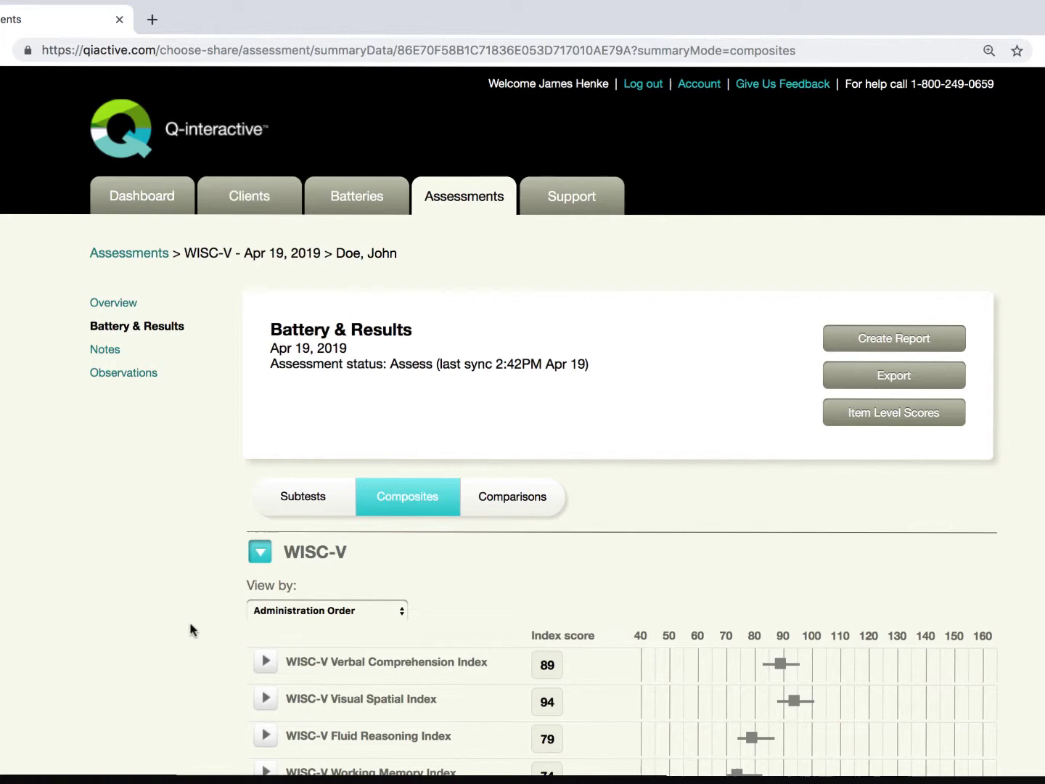
pyautogui.scroll(-2, 192, 628)
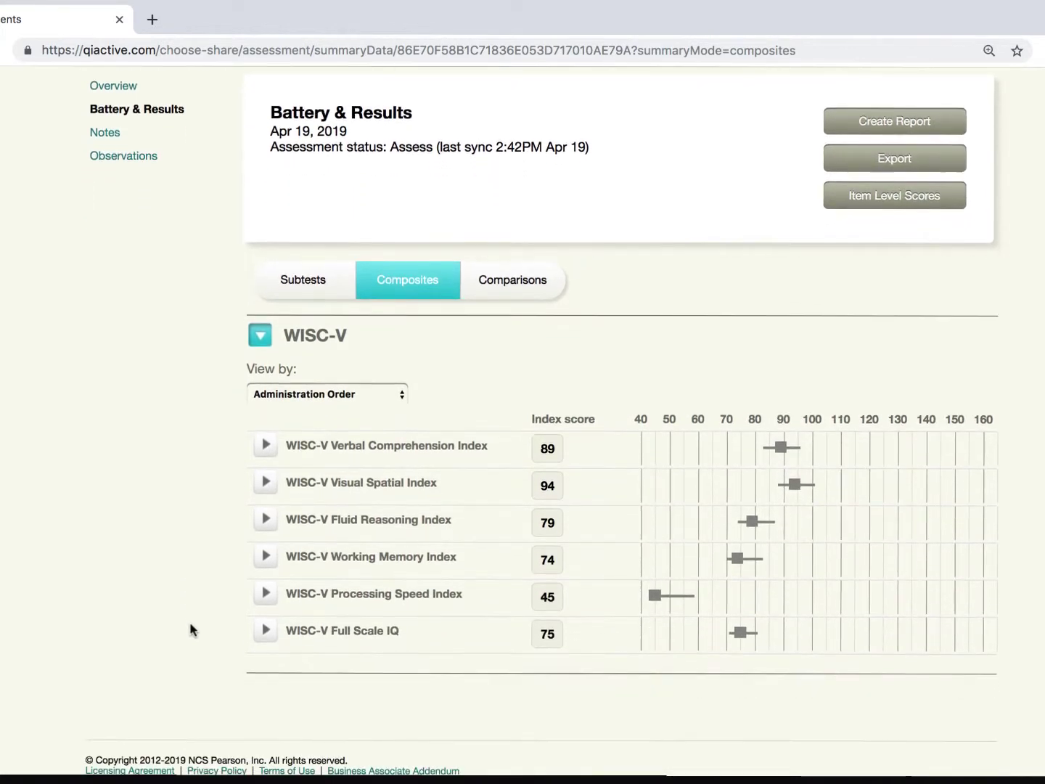
pyautogui.click(256, 521)
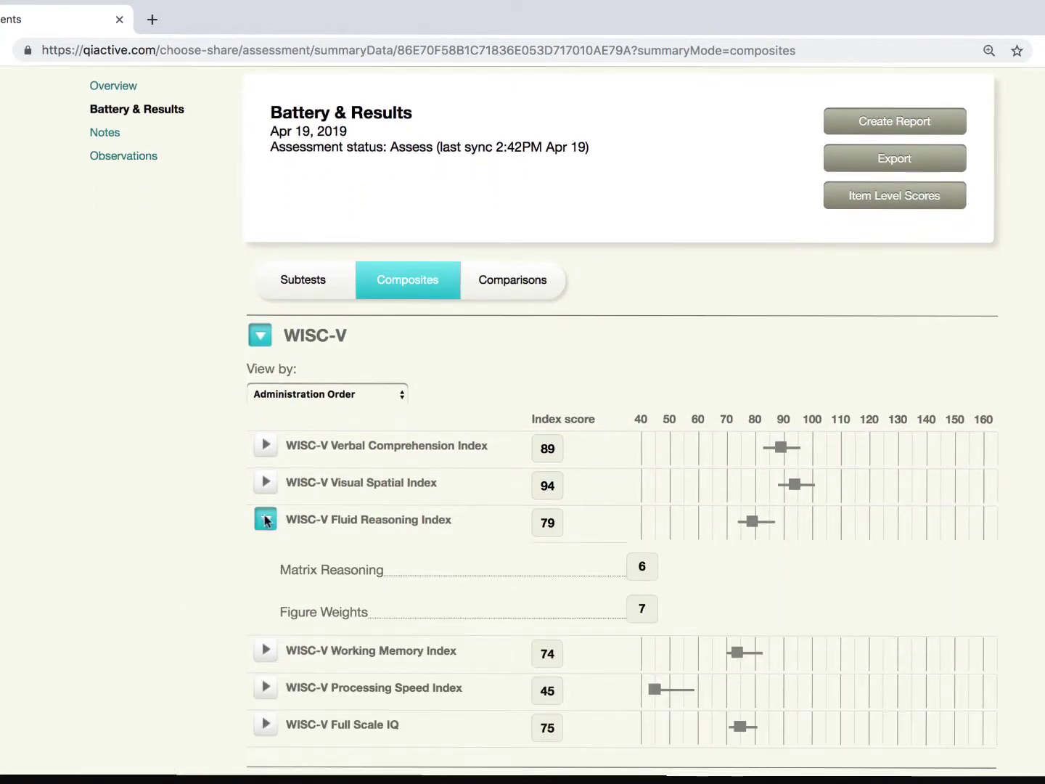
pyautogui.click(266, 519)
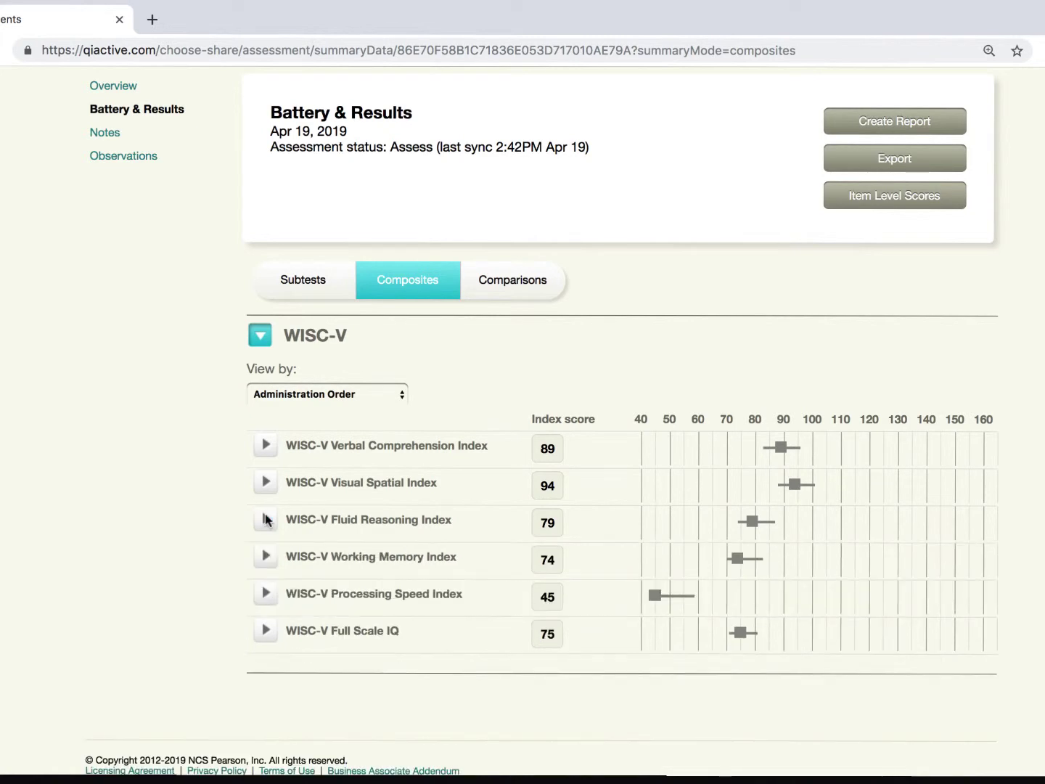
pyautogui.moveTo(751, 521)
pyautogui.moveTo(796, 484)
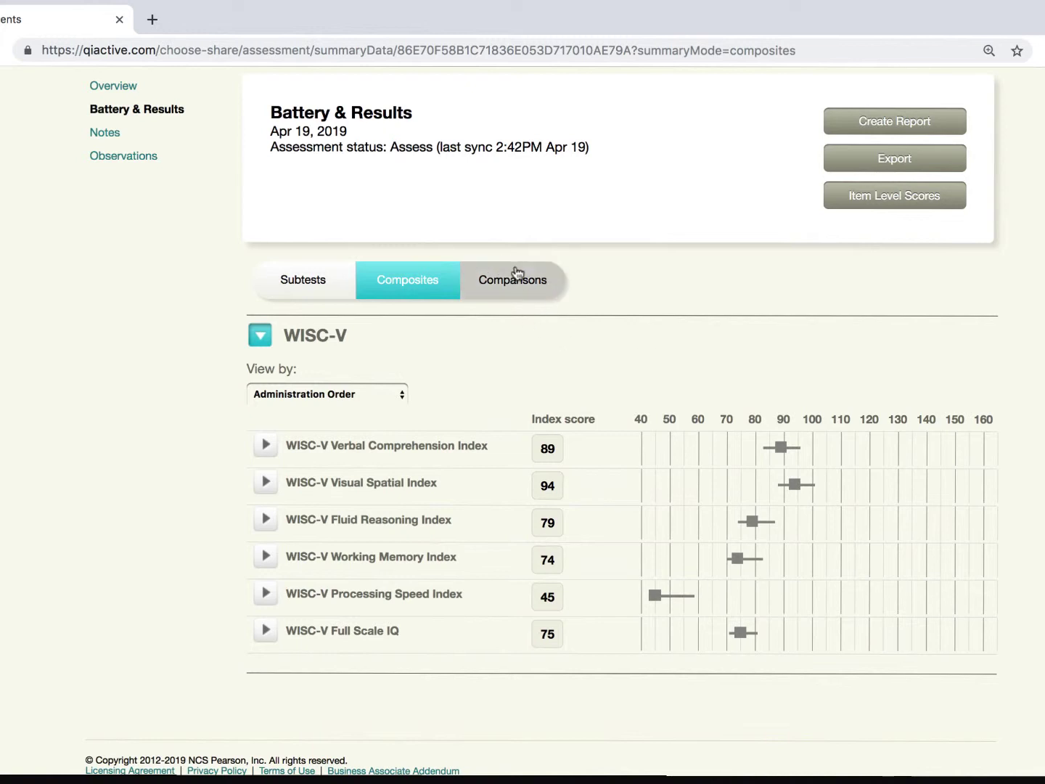
pyautogui.scroll(2, 558, 328)
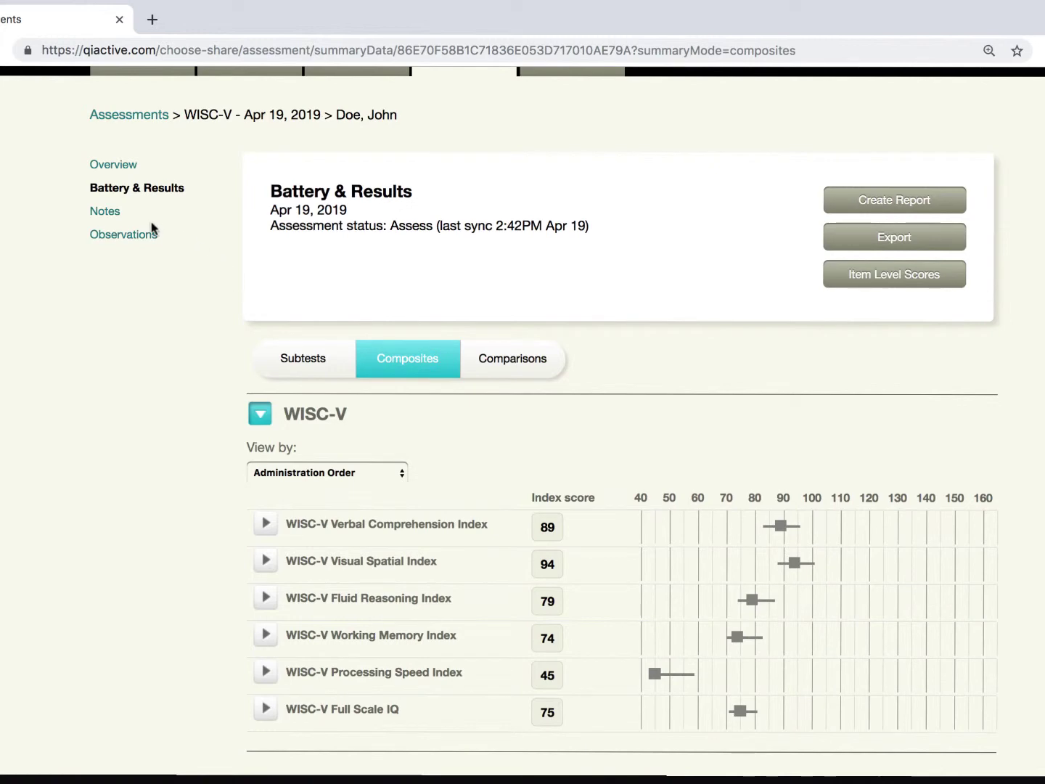
# Scroll through the assessment's item, subtest and general notes, then go to Observations.
pyautogui.click(106, 213)
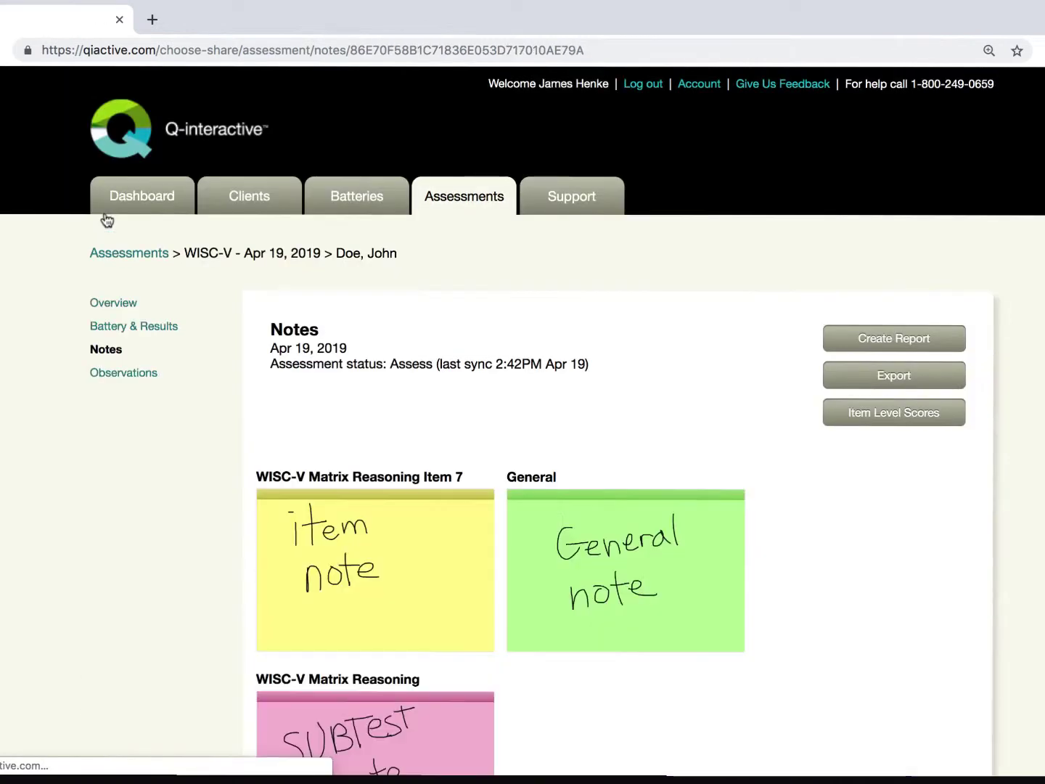
pyautogui.scroll(-3, 77, 498)
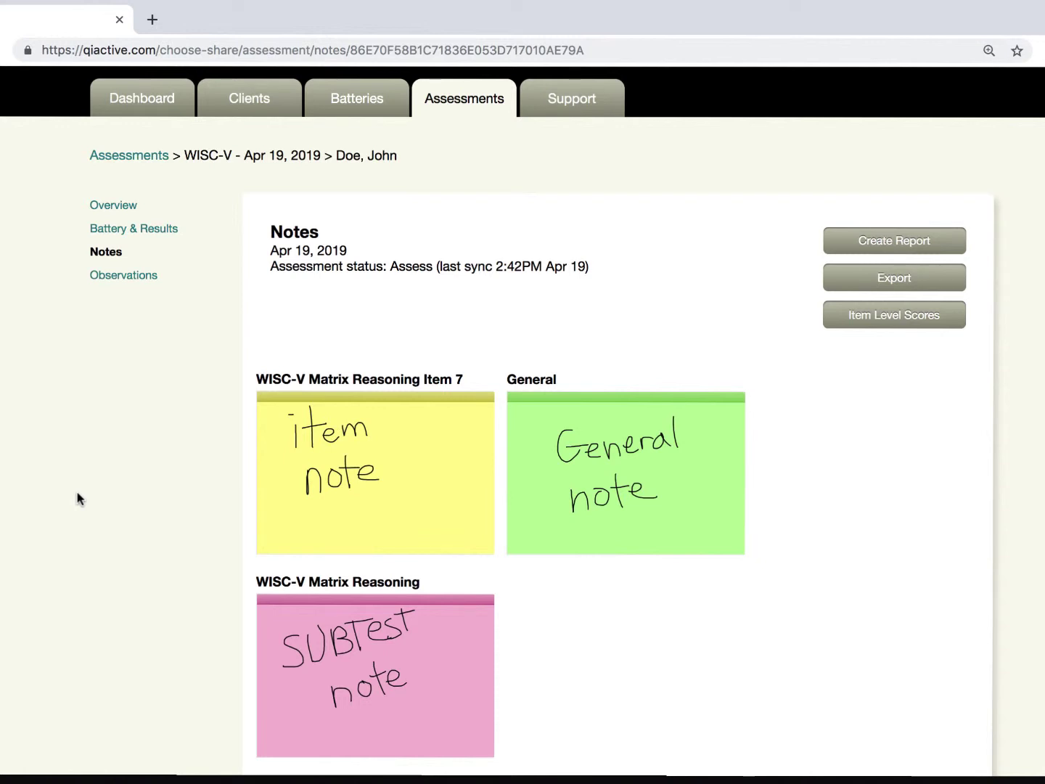
pyautogui.scroll(1, 79, 497)
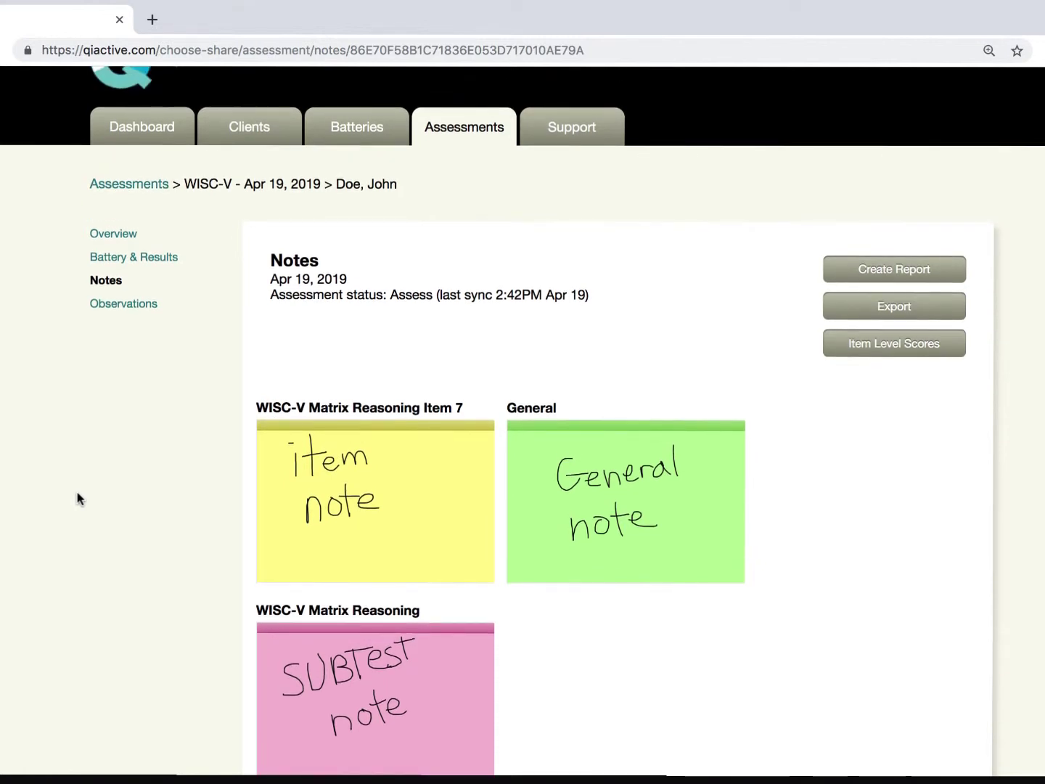
pyautogui.click(120, 305)
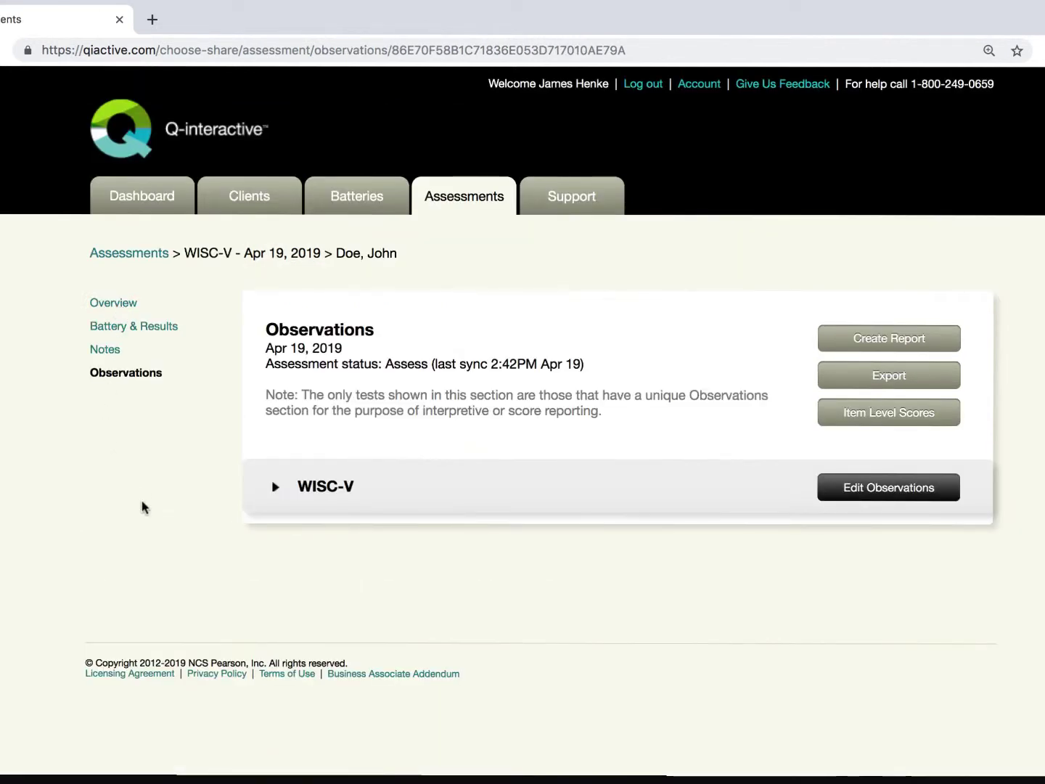
# Expand and collapse the WISC-V and Test Behavior observations, then return to Battery & Results.
pyautogui.click(276, 494)
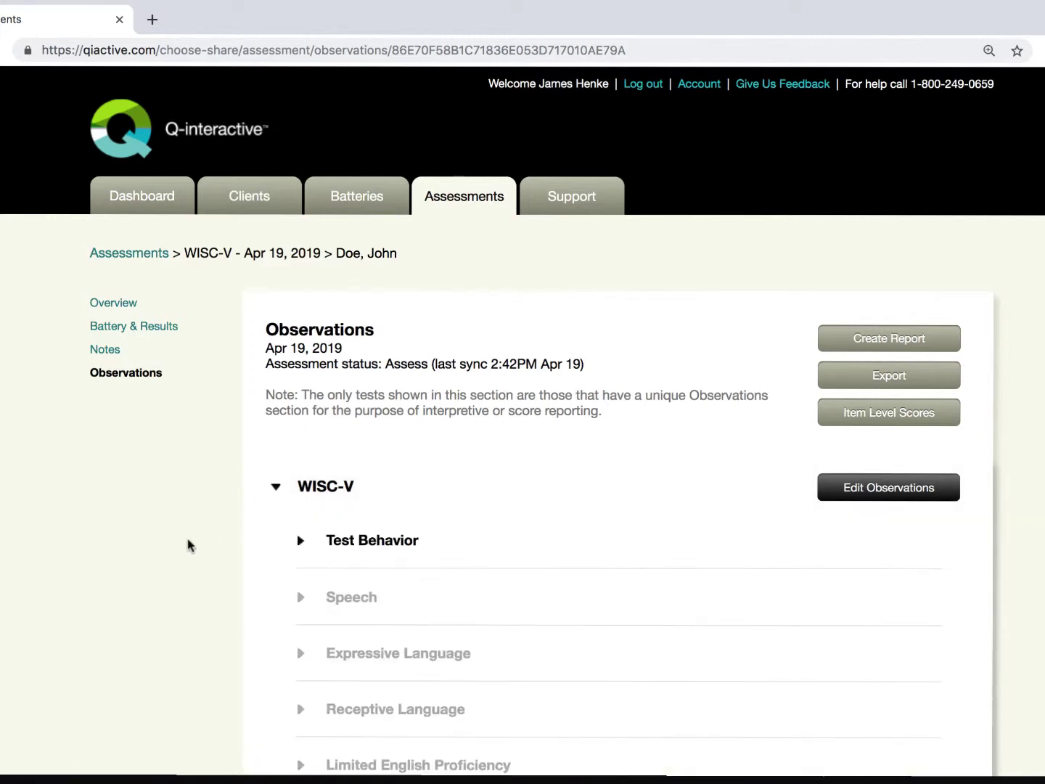
pyautogui.scroll(-2, 187, 545)
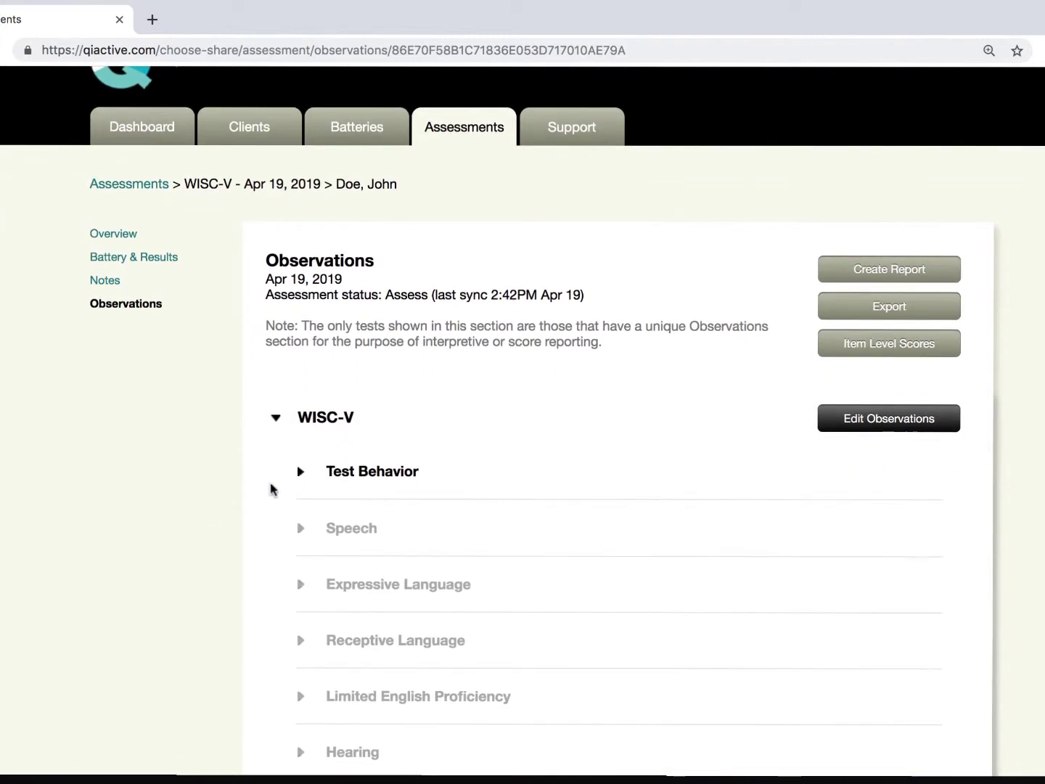
pyautogui.click(300, 473)
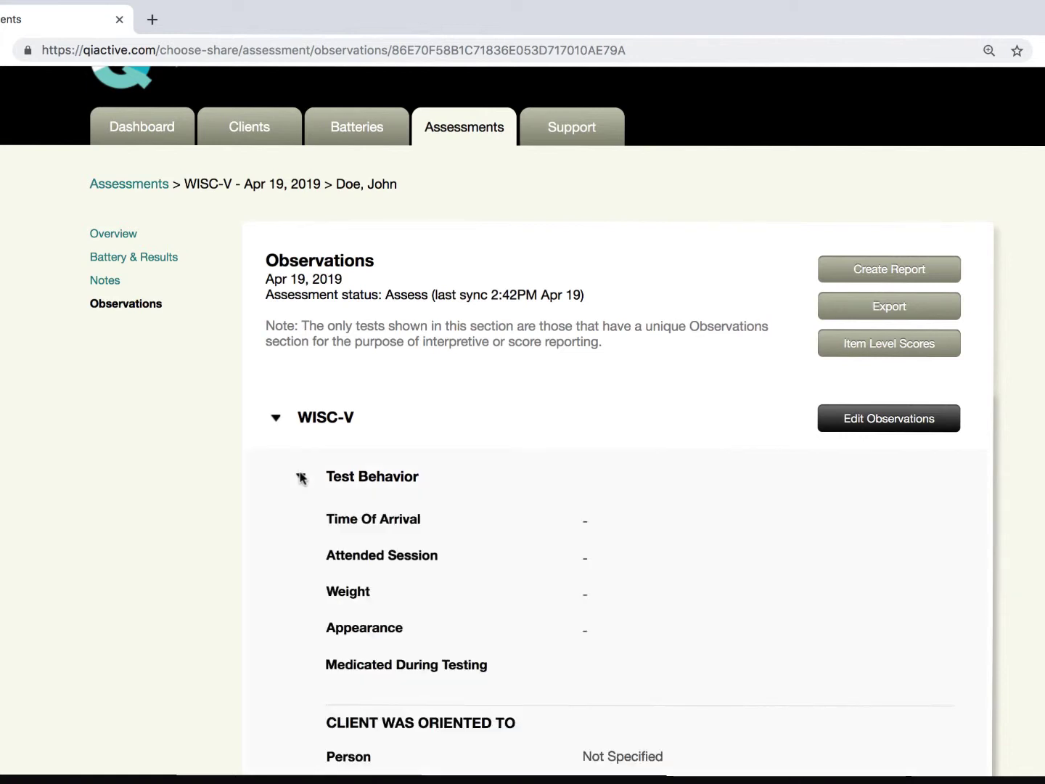
pyautogui.click(301, 477)
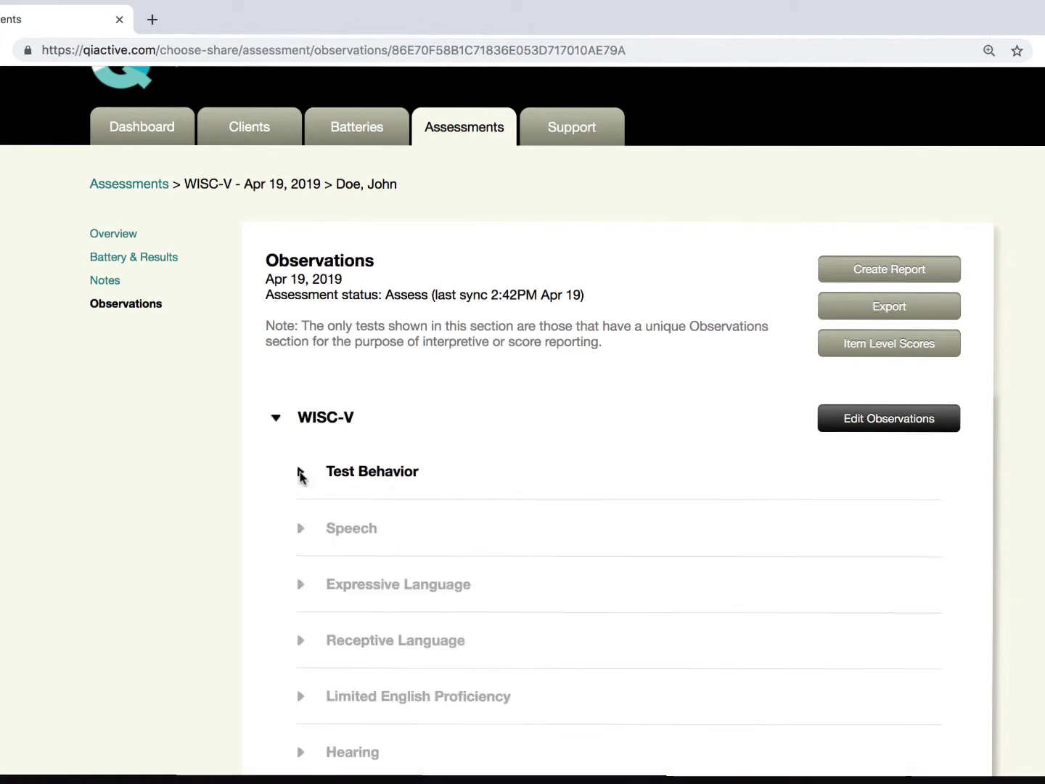
pyautogui.click(276, 419)
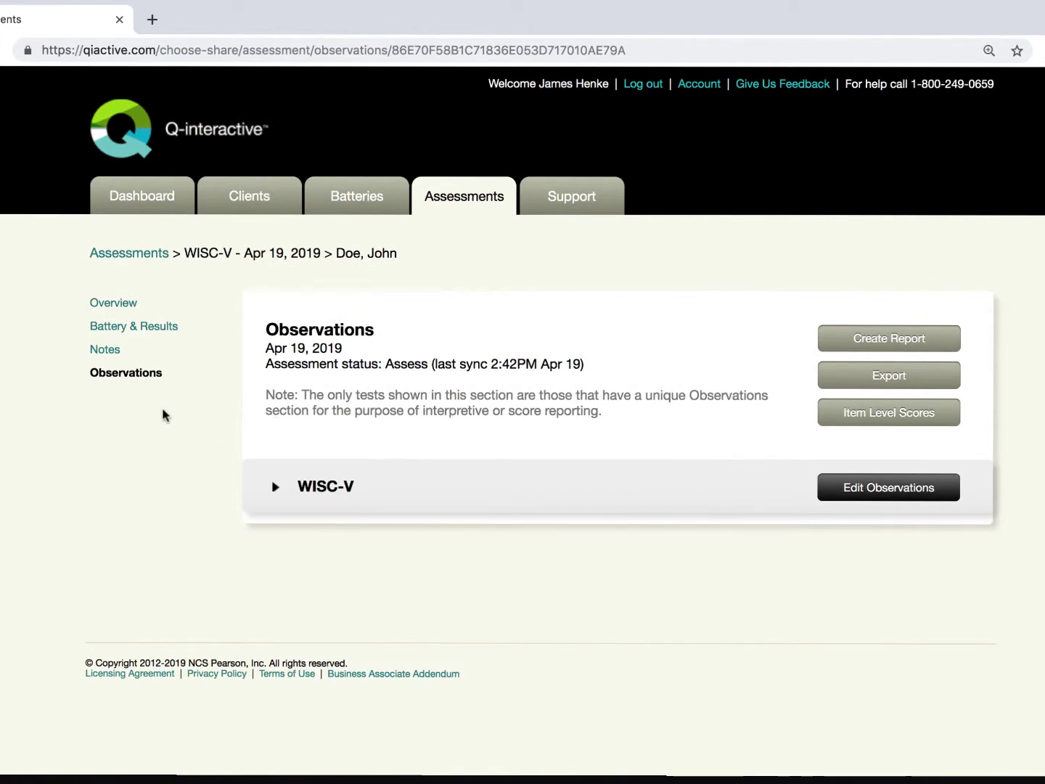
pyautogui.click(124, 333)
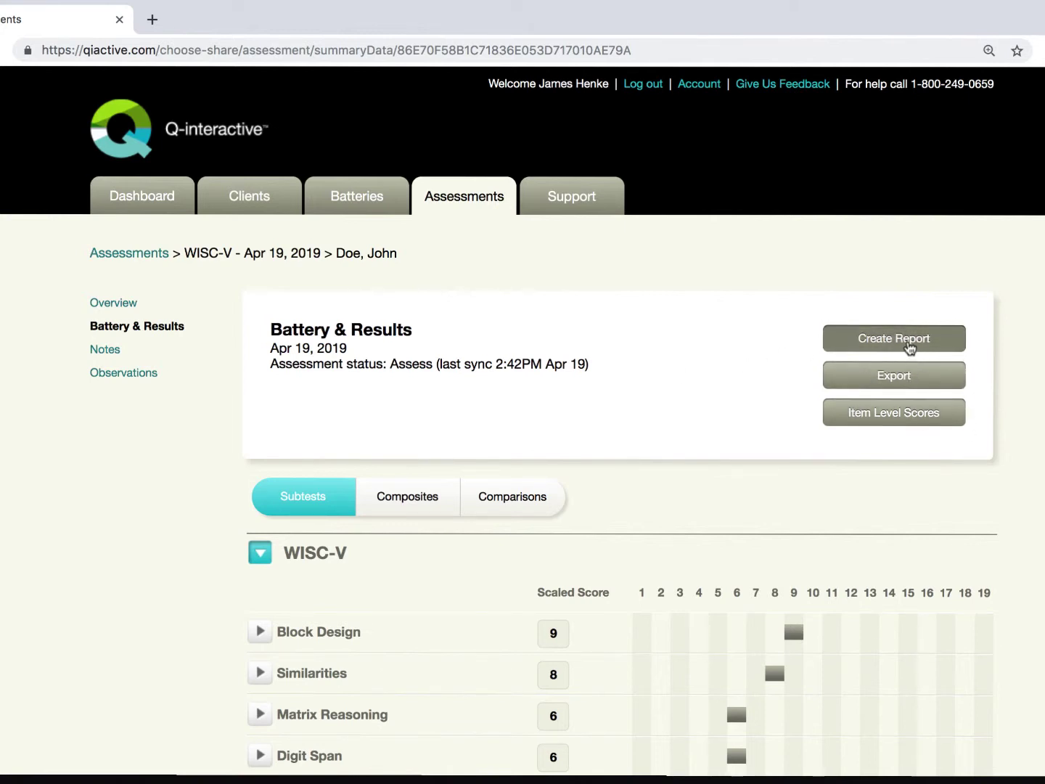
# Open Create Report and scroll through the Report Configuration options: DOC format, .05 significance levels.
pyautogui.click(910, 347)
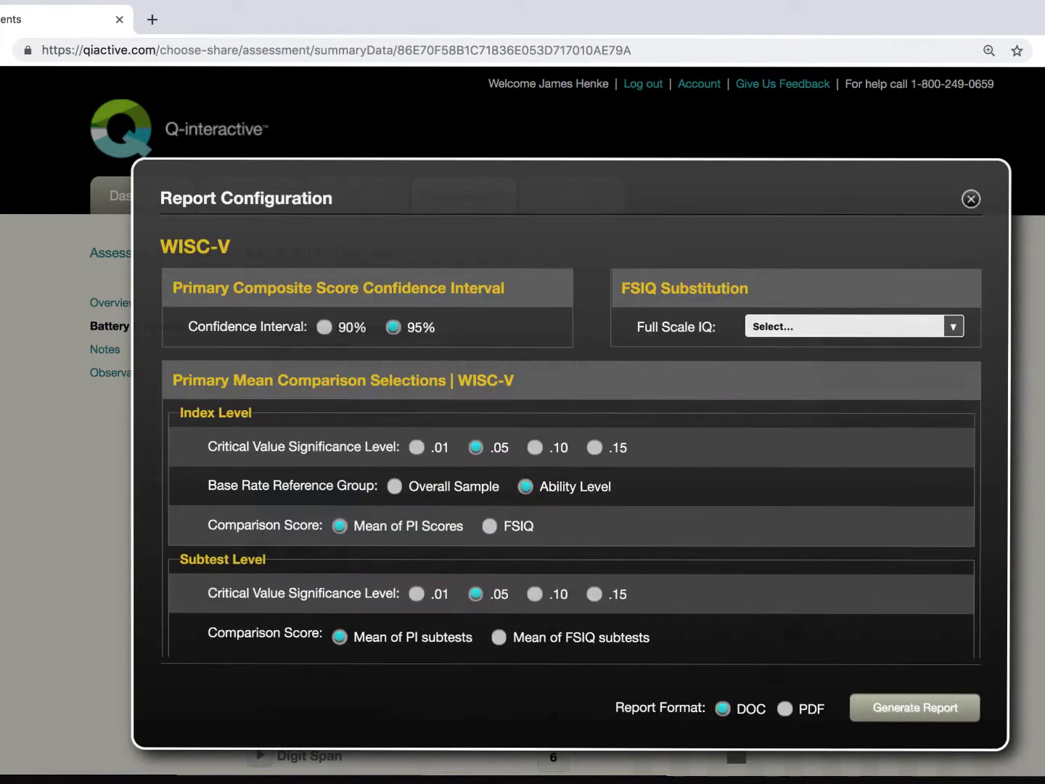
pyautogui.scroll(-3, 881, 468)
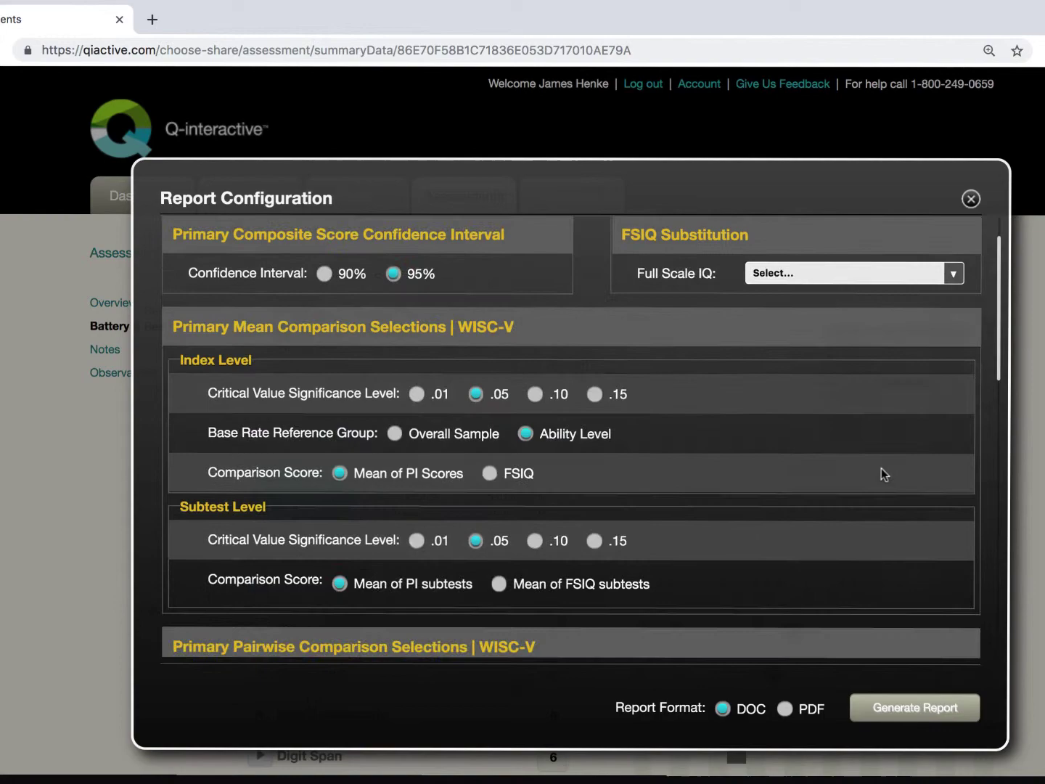
pyautogui.scroll(-5, 881, 468)
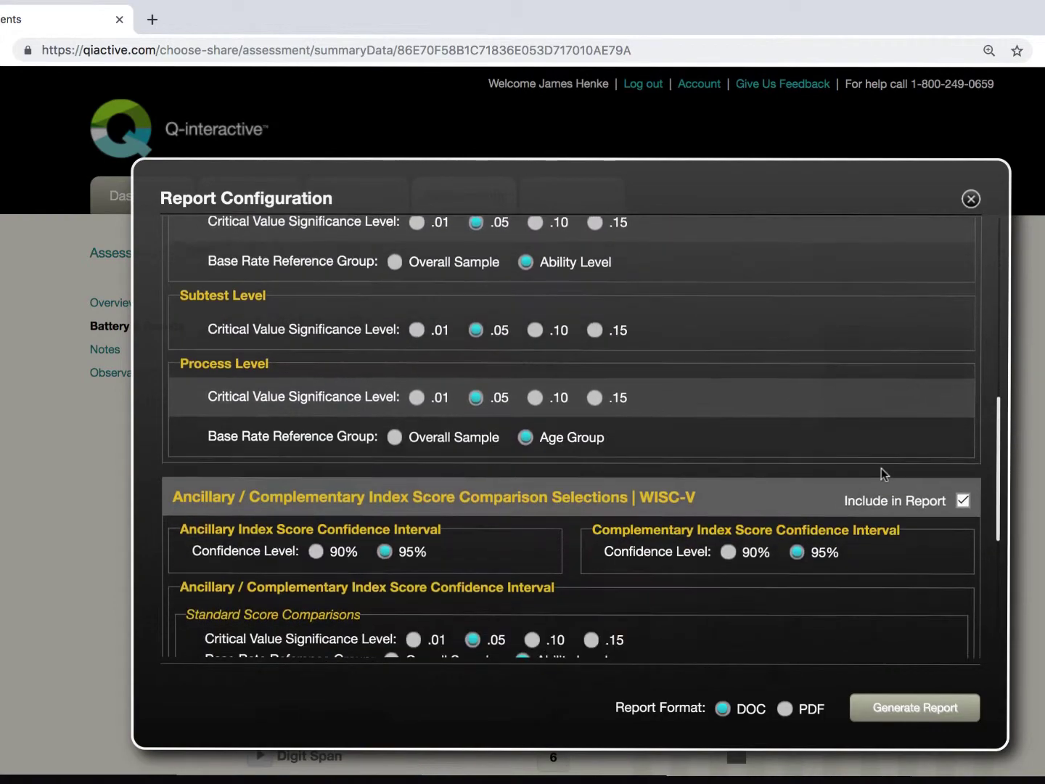
pyautogui.scroll(-5, 881, 469)
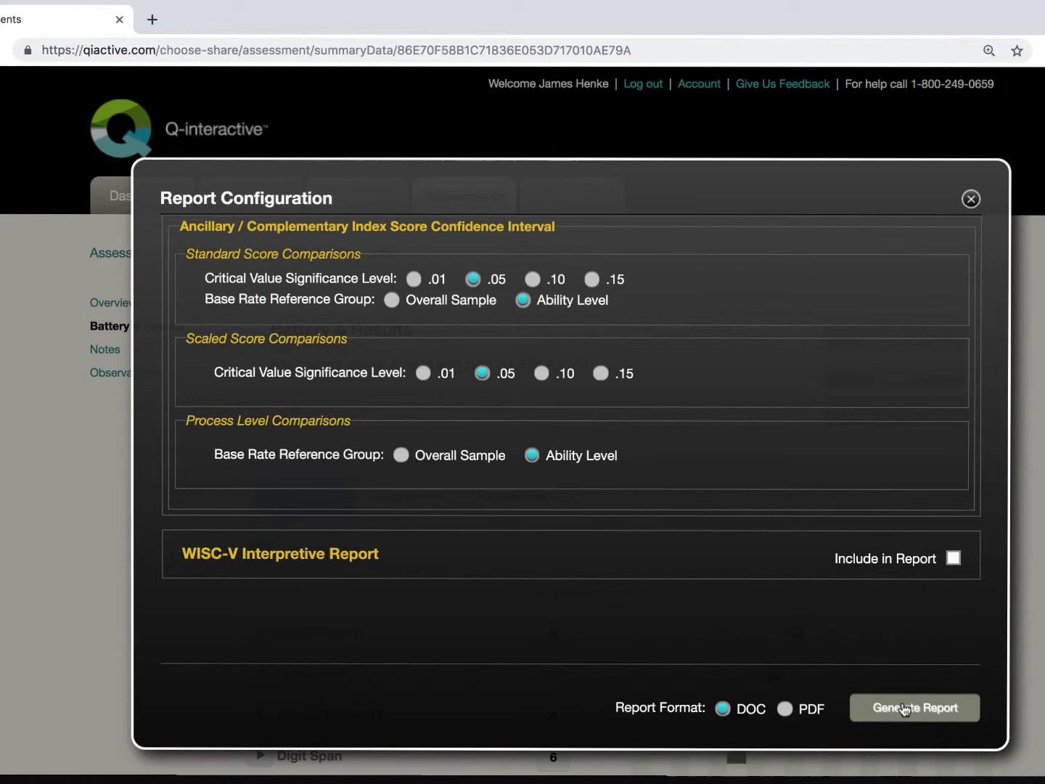
# Generate the WISC-V DOC report, export the assessment data, and show the zip in Finder.
pyautogui.click(904, 708)
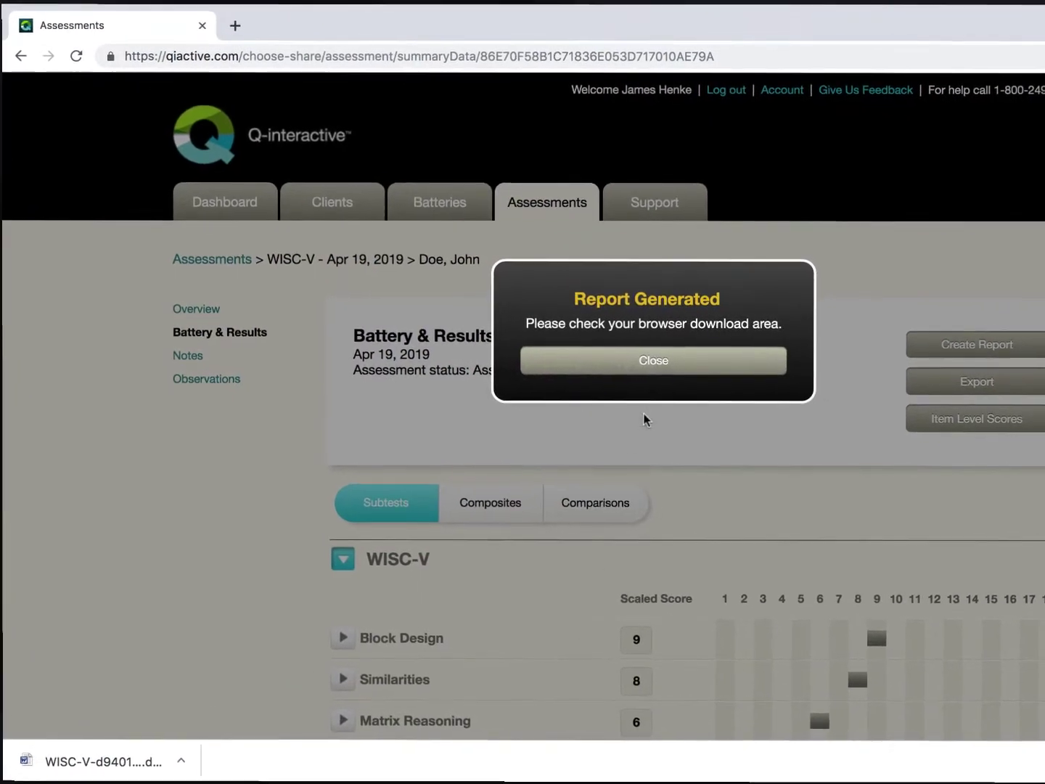
pyautogui.click(651, 365)
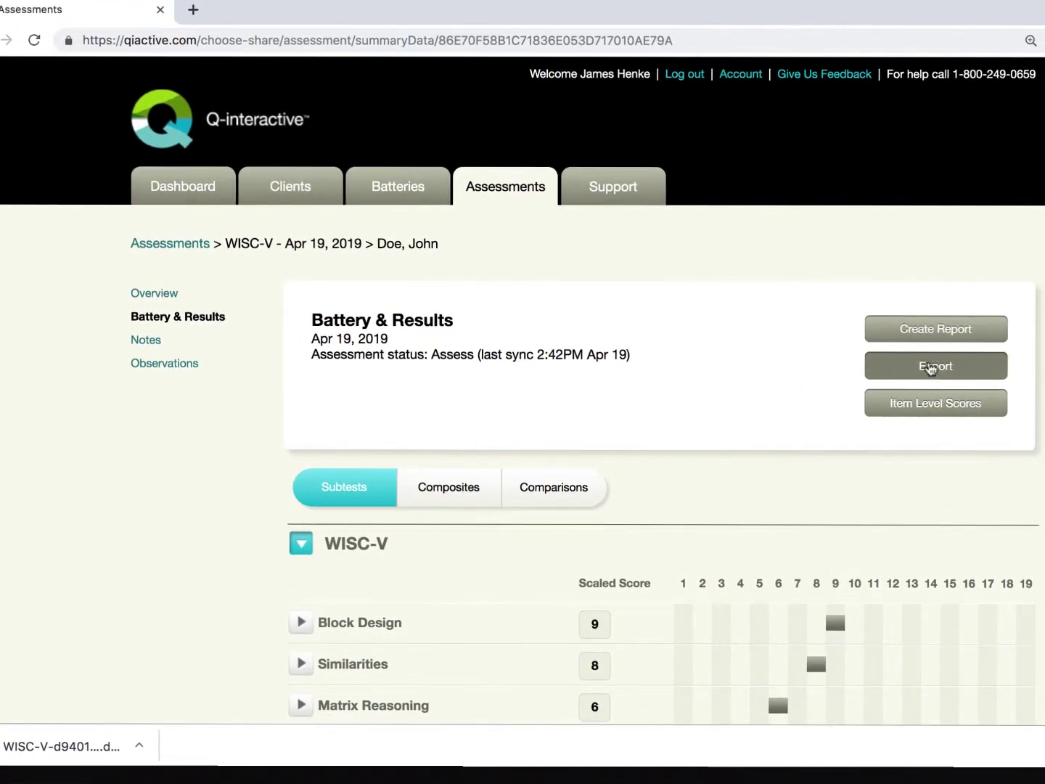
pyautogui.click(932, 369)
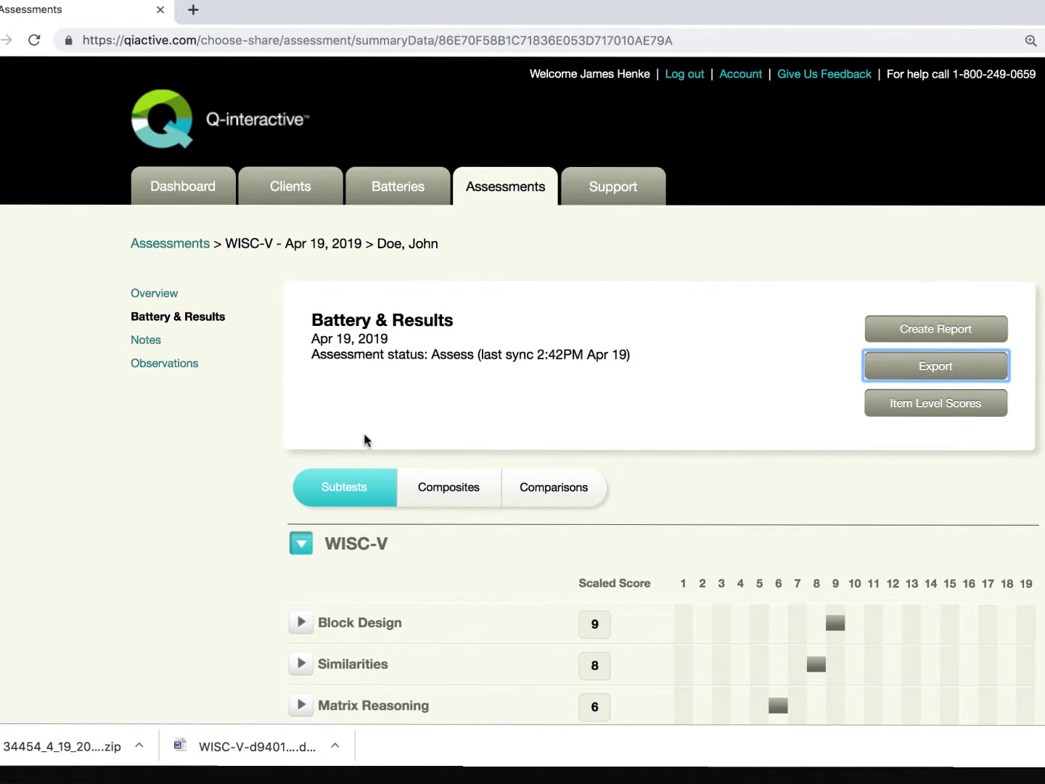
pyautogui.click(61, 747)
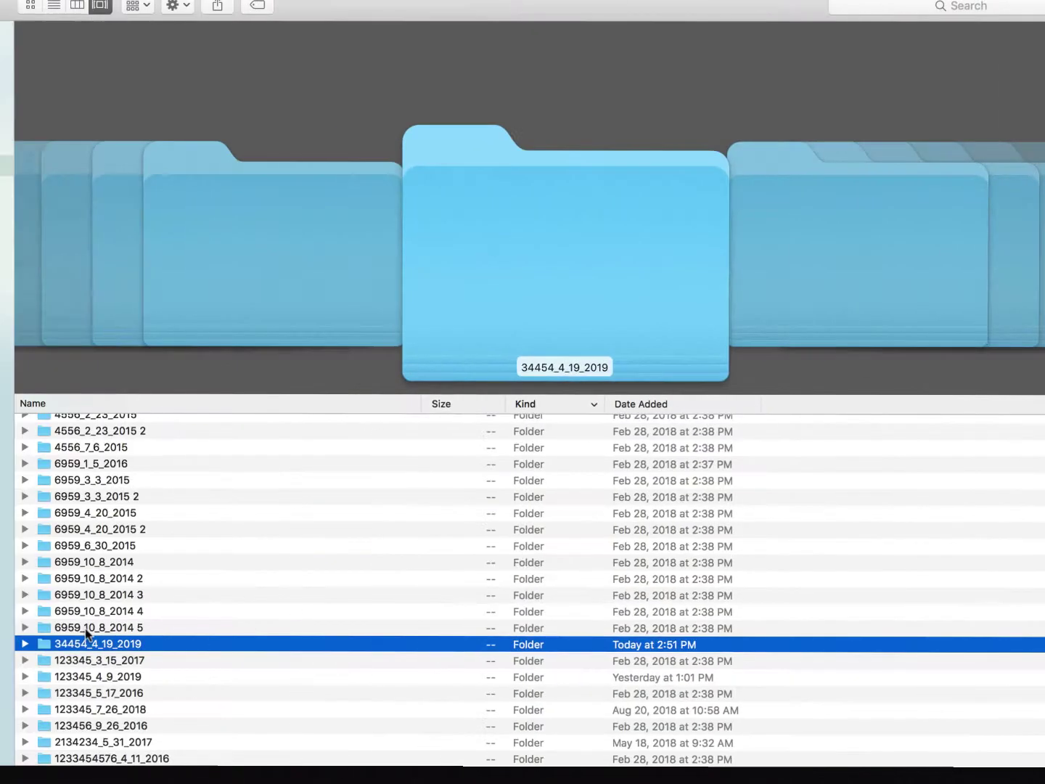
# Open the export folder, read the WISC-V_information.txt file, and close it.
pyautogui.doubleClick(161, 645)
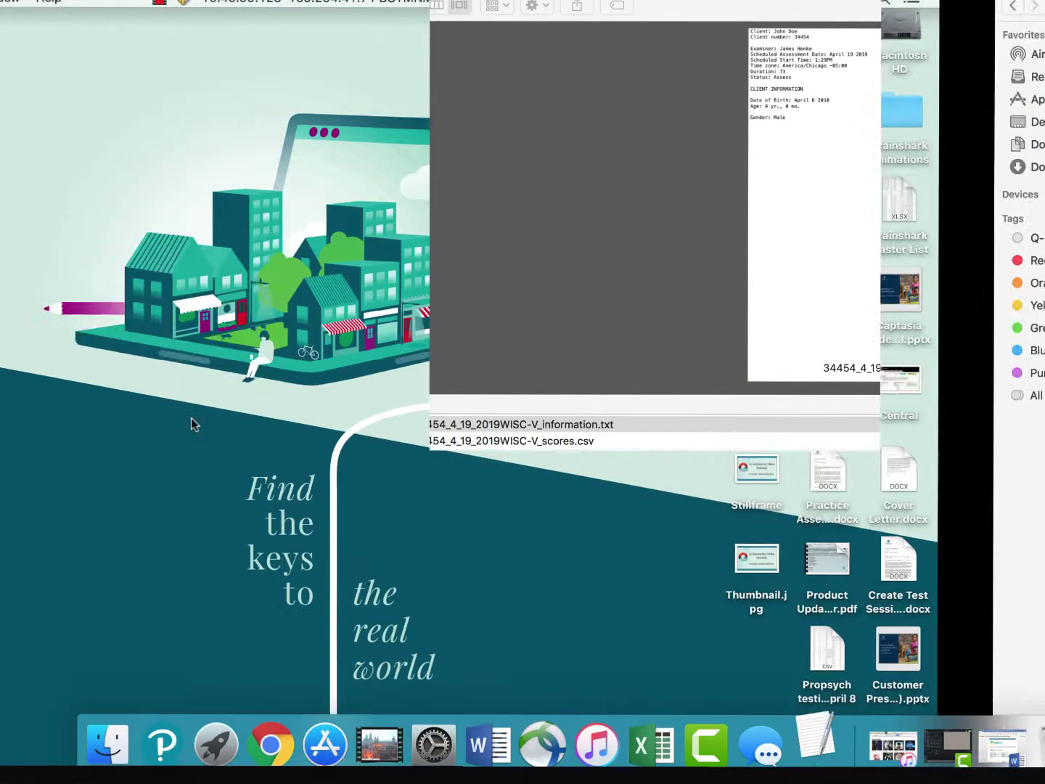
pyautogui.doubleClick(192, 423)
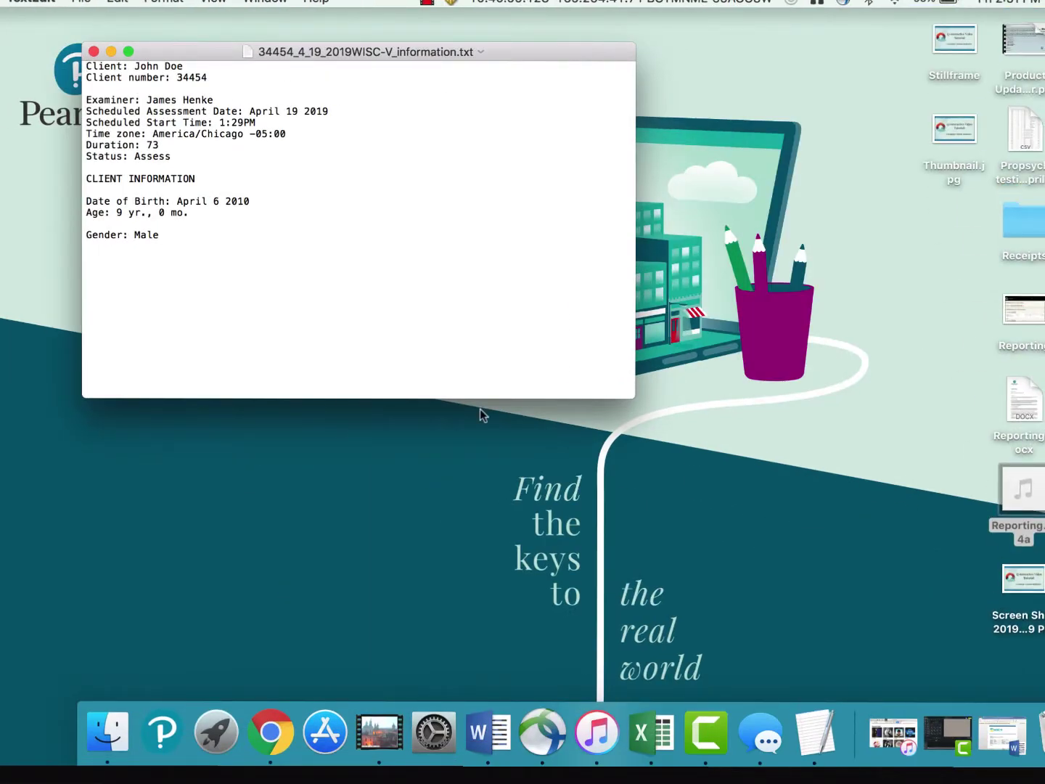
pyautogui.press('super+q')
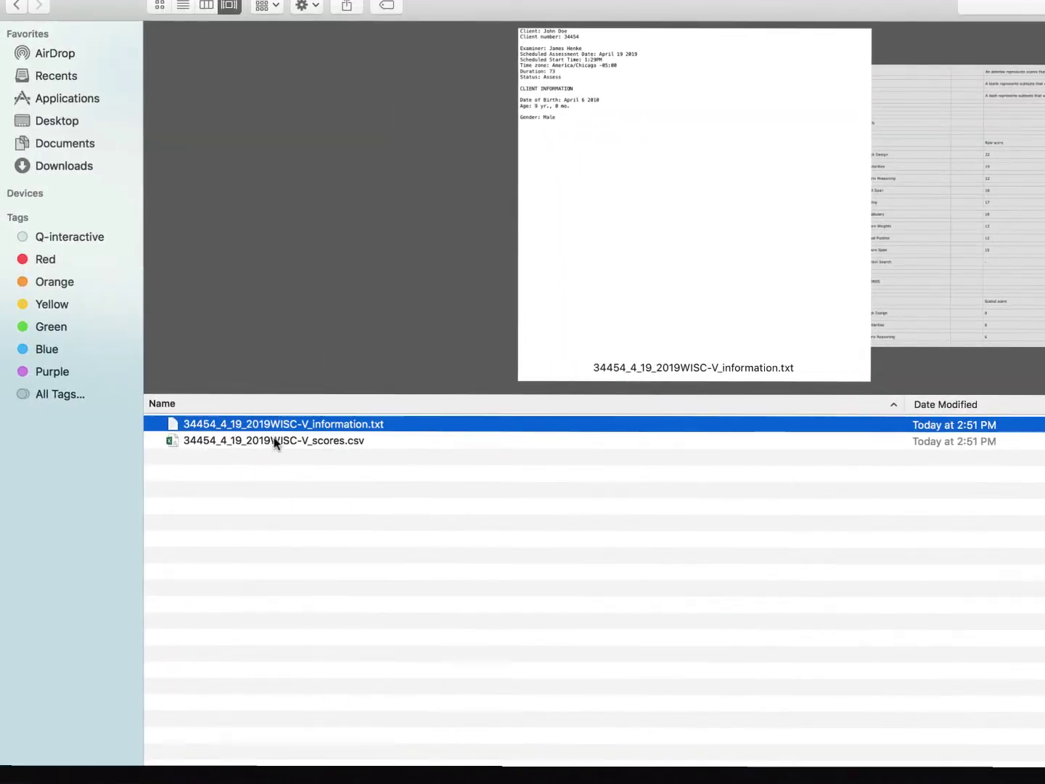
# Open WISC-V_scores.csv in Excel and scroll through the scores.
pyautogui.click(274, 439)
pyautogui.doubleClick(273, 439)
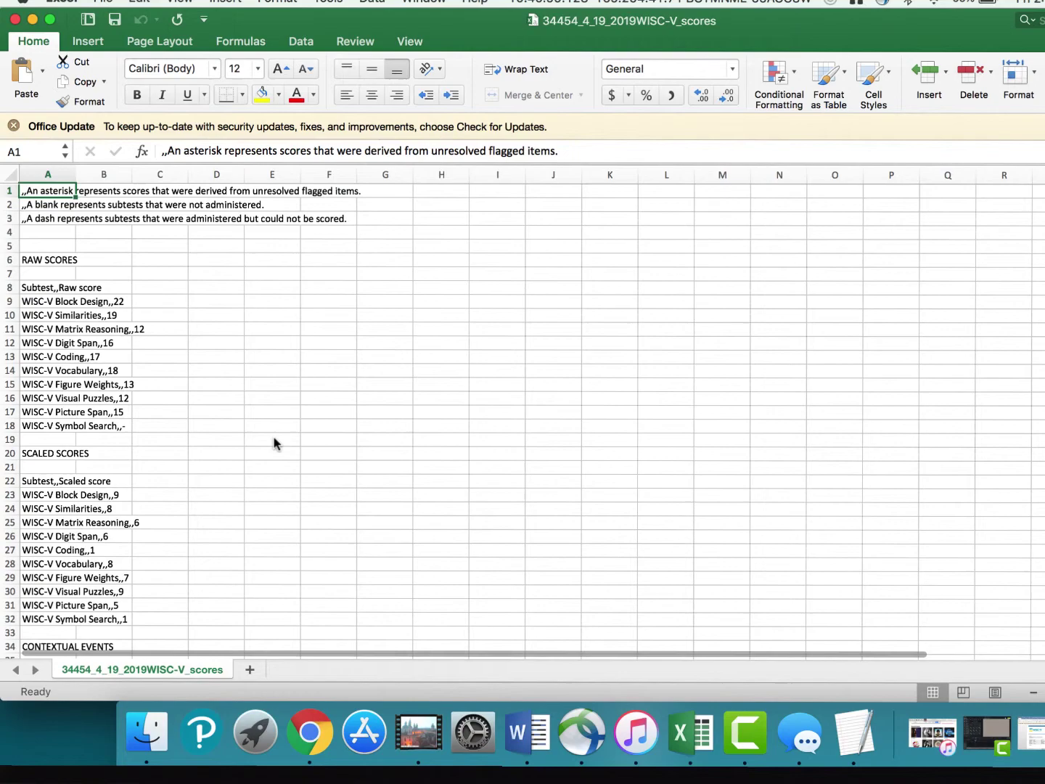
pyautogui.scroll(-5, 274, 443)
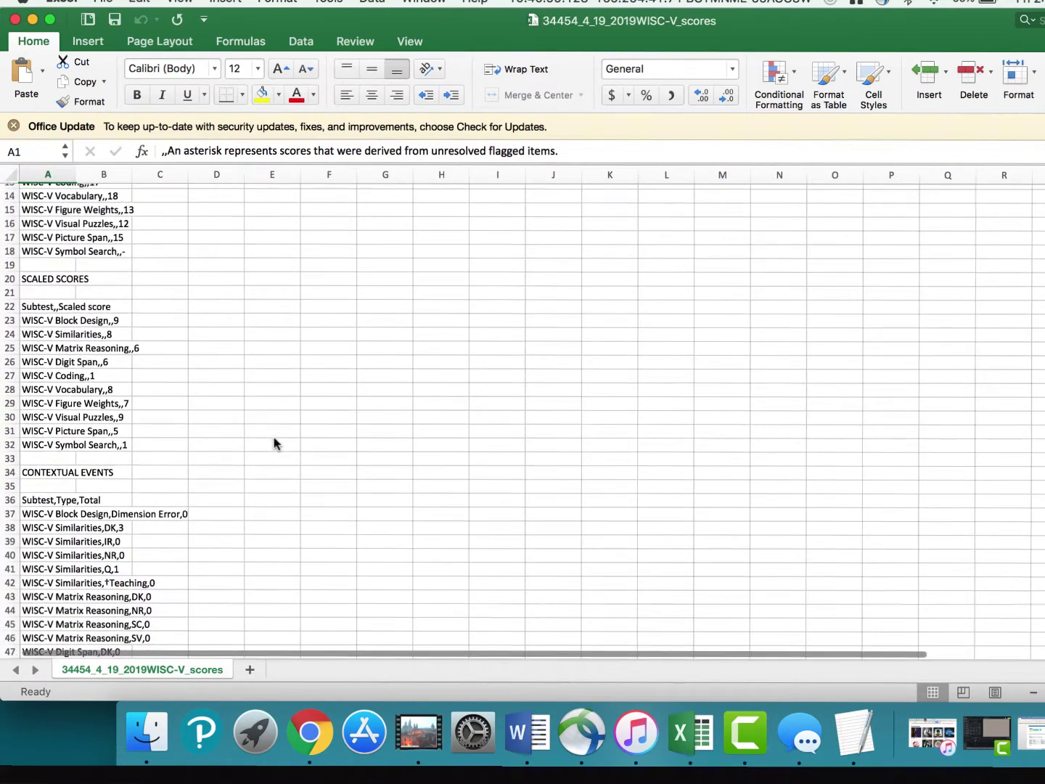
pyautogui.scroll(2, 274, 442)
pyautogui.hscroll(1, 273, 443)
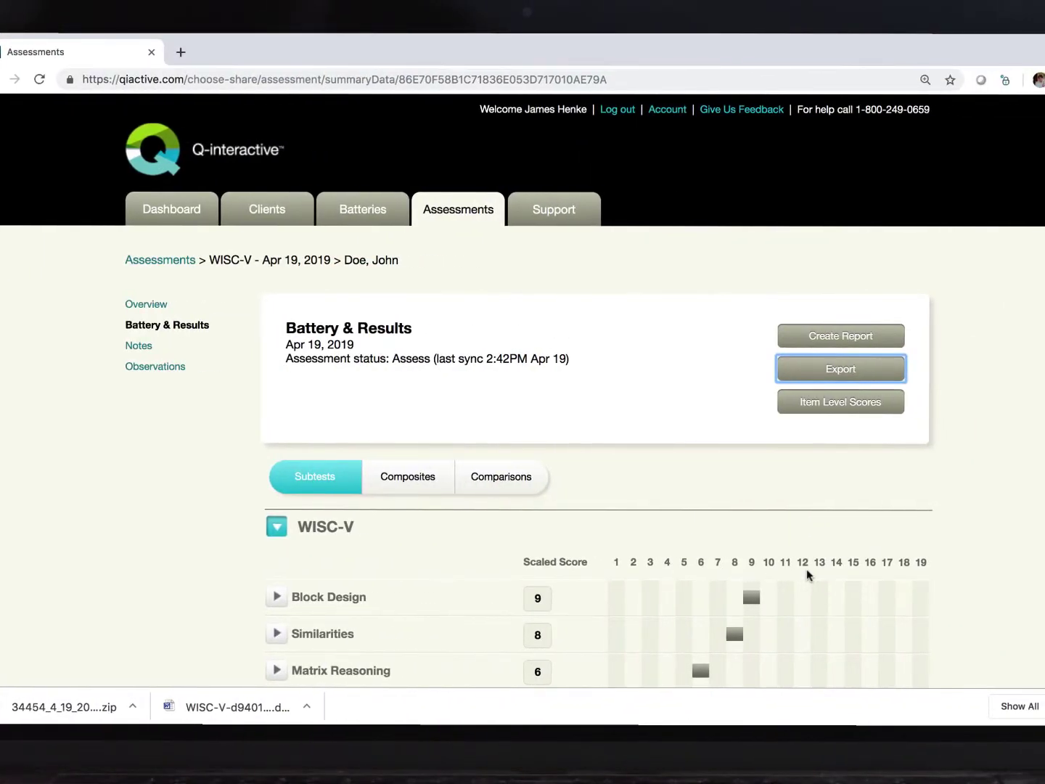
# Show Item Level Scores and page from Block Design through Similarities, Matrix Reasoning, Digit Span to Coding.
pyautogui.click(859, 408)
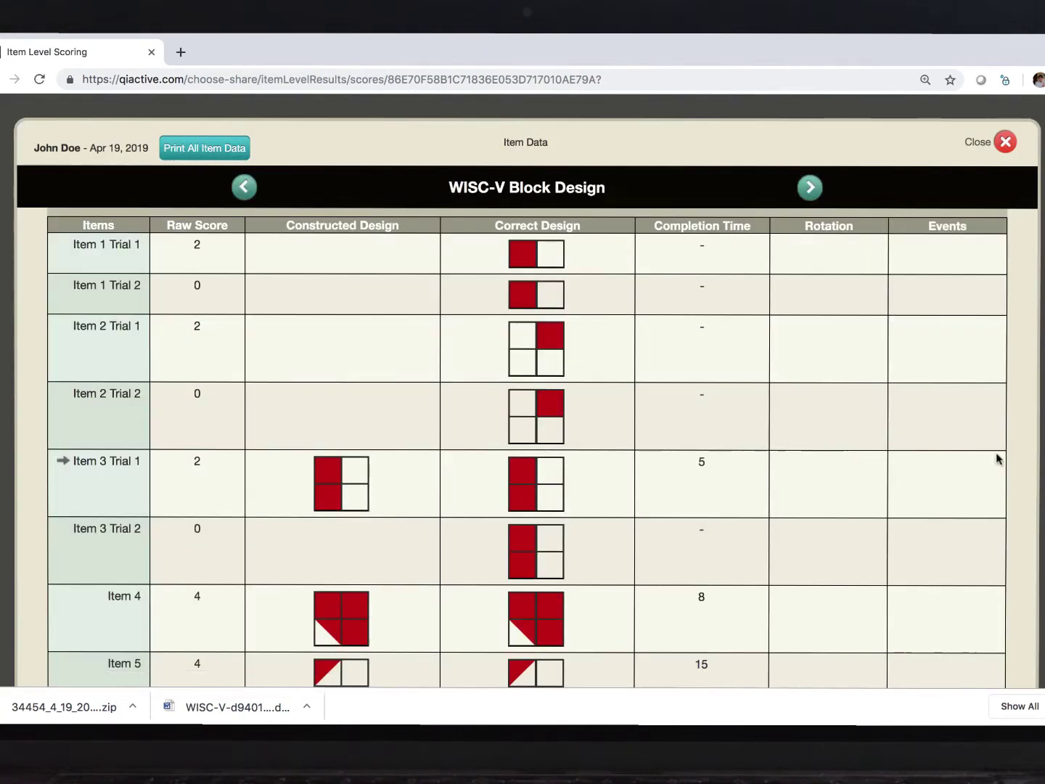
pyautogui.click(811, 195)
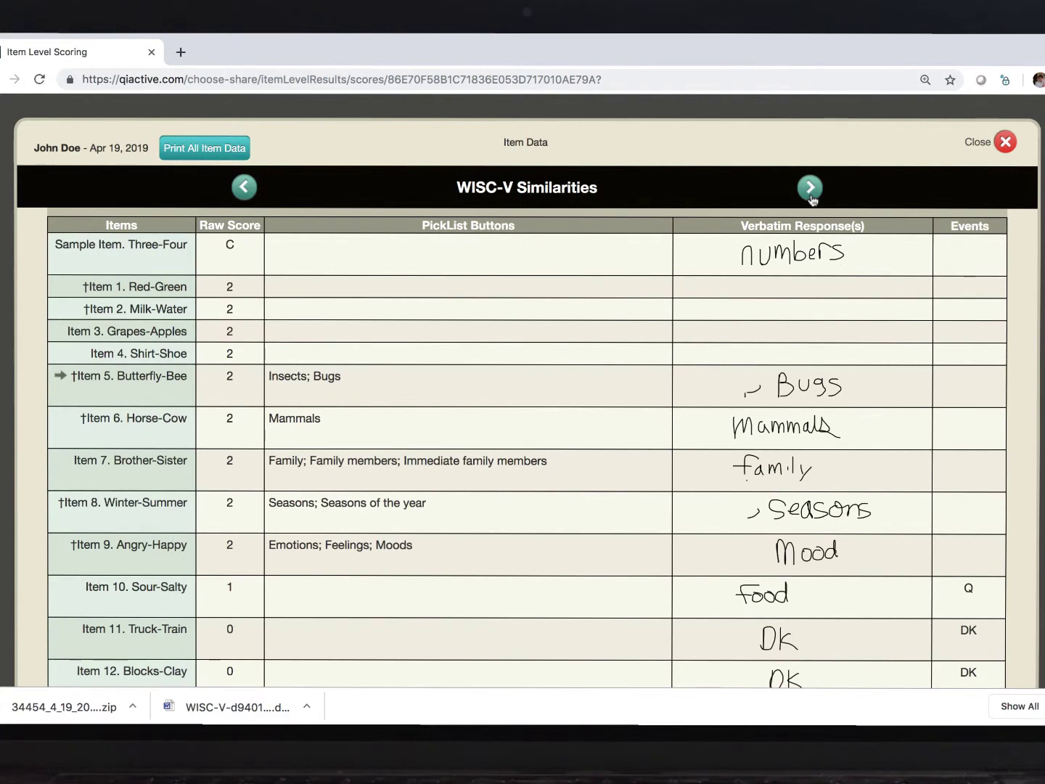
pyautogui.click(811, 194)
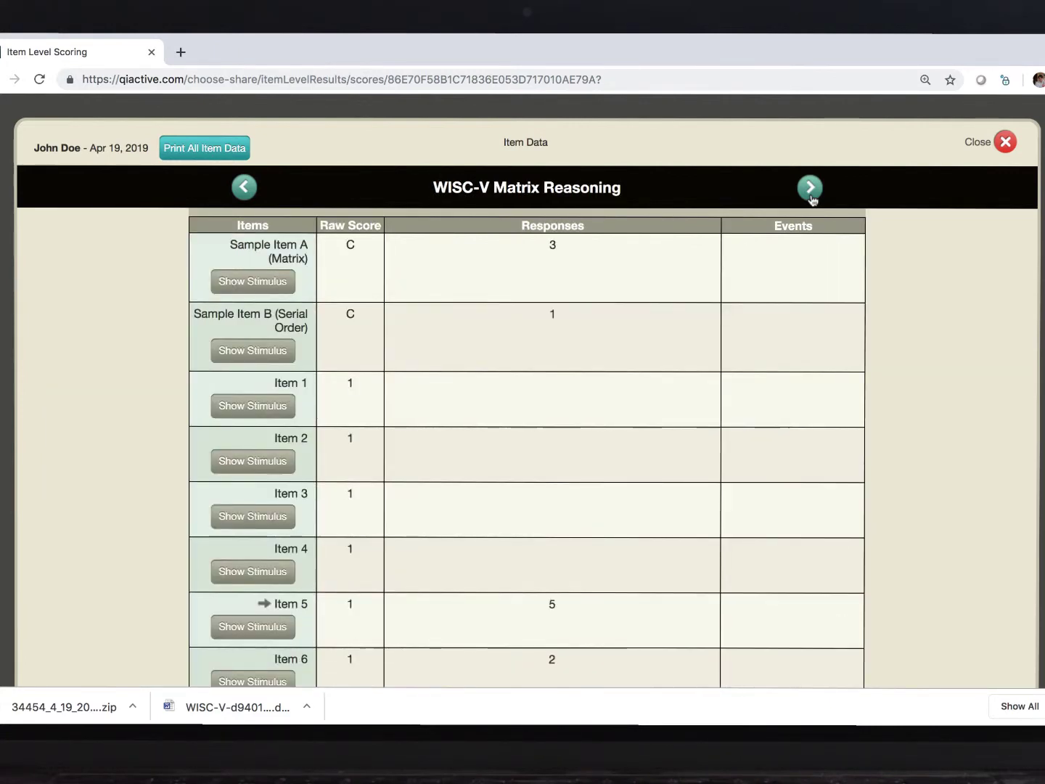
pyautogui.click(810, 190)
pyautogui.click(811, 190)
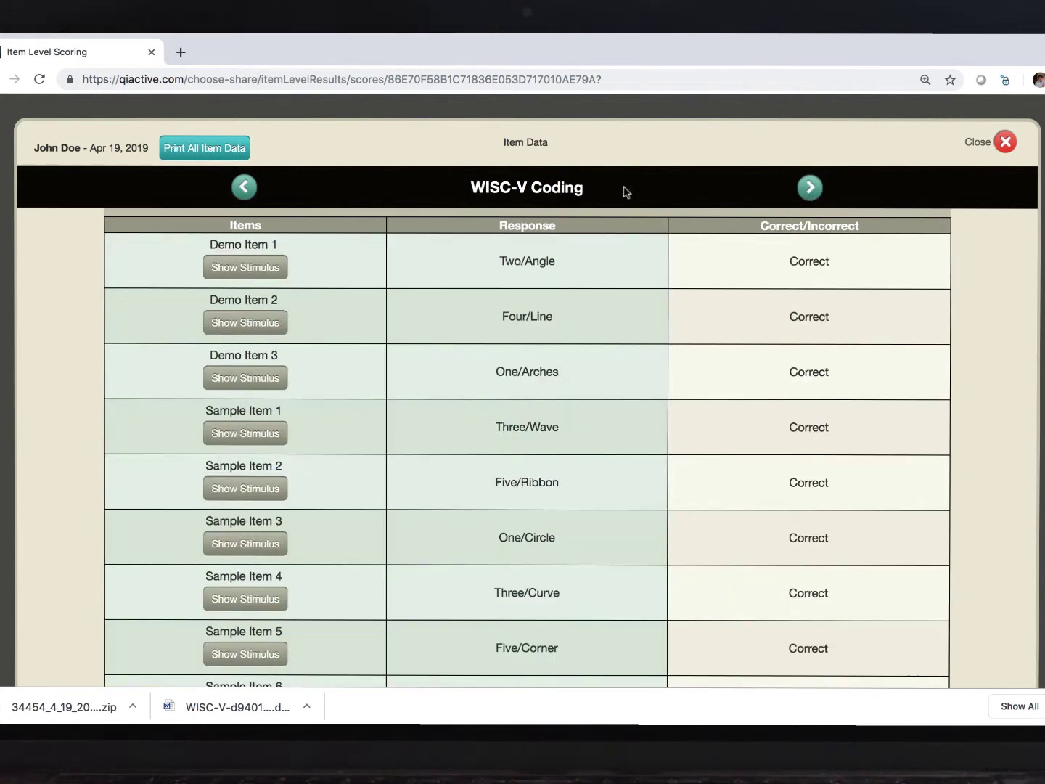
# Page back through Digit Span, Matrix Reasoning and Similarities to Block Design, then close the view.
pyautogui.click(244, 187)
pyautogui.click(244, 187)
pyautogui.click(244, 187)
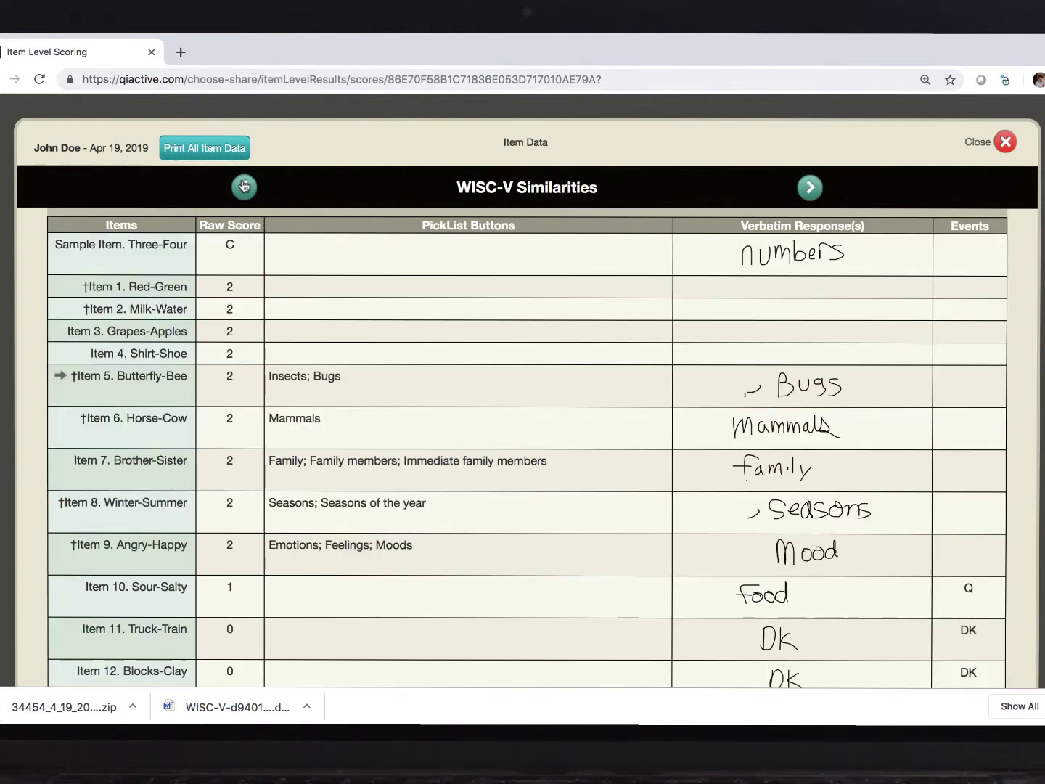
pyautogui.click(244, 186)
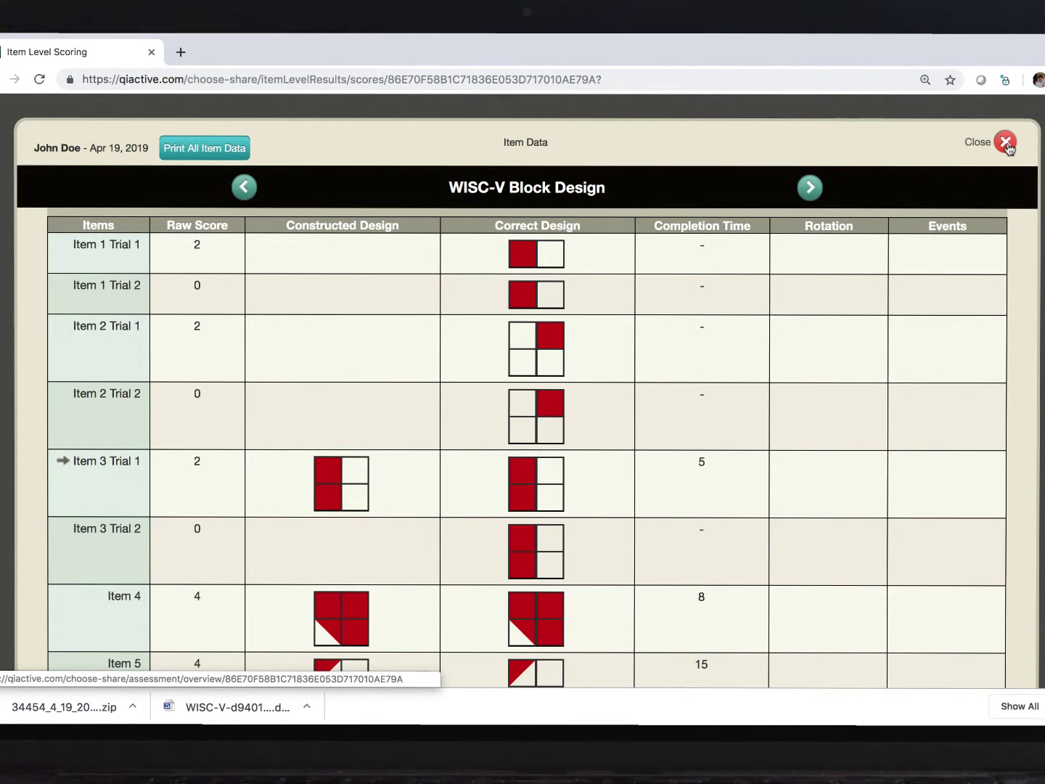
pyautogui.click(1006, 145)
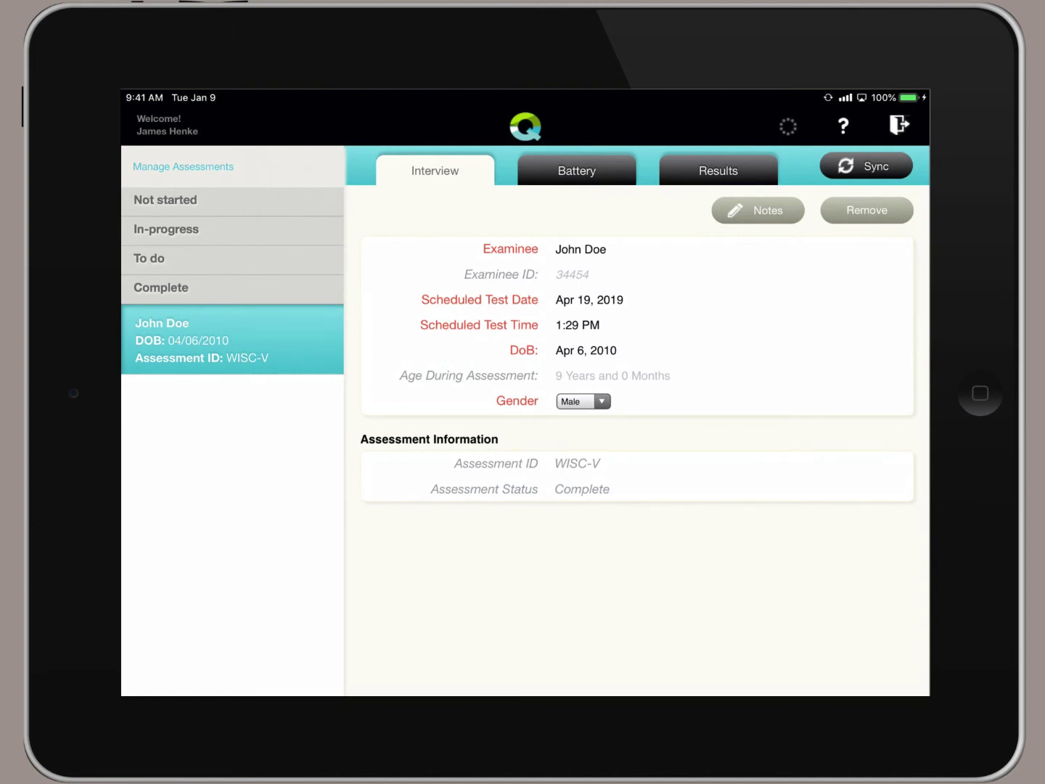
# Remove the completed WISC-V assessment from the iPad and confirm the success message.
pyautogui.click(866, 210)
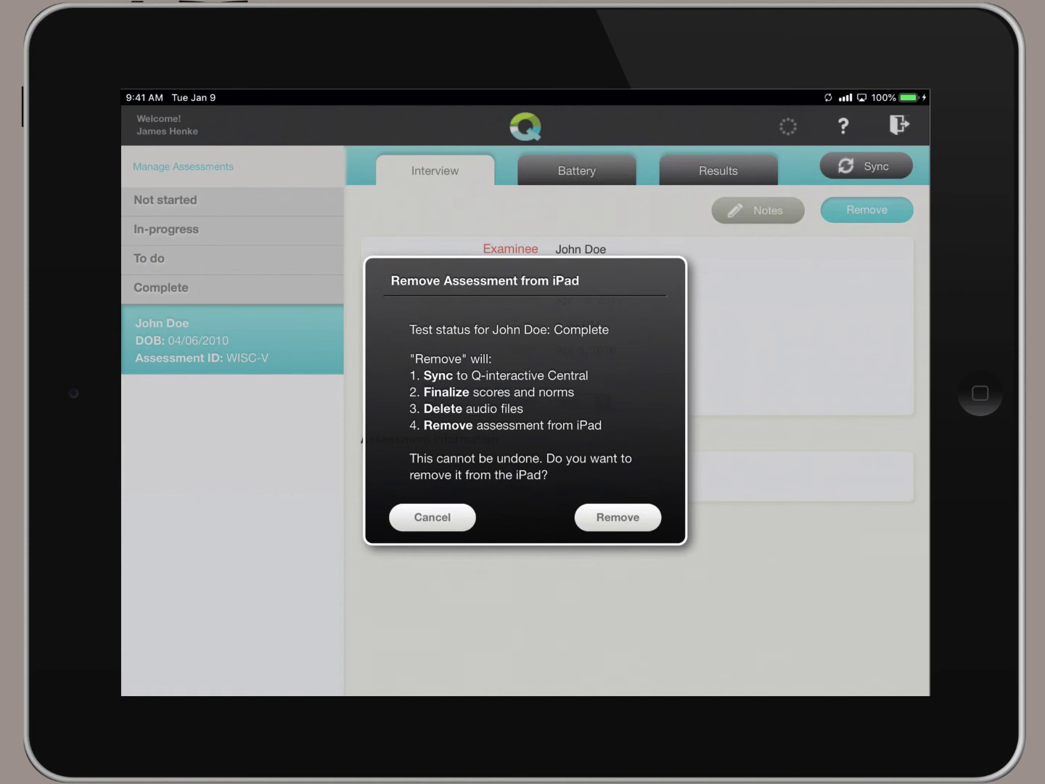
pyautogui.click(618, 517)
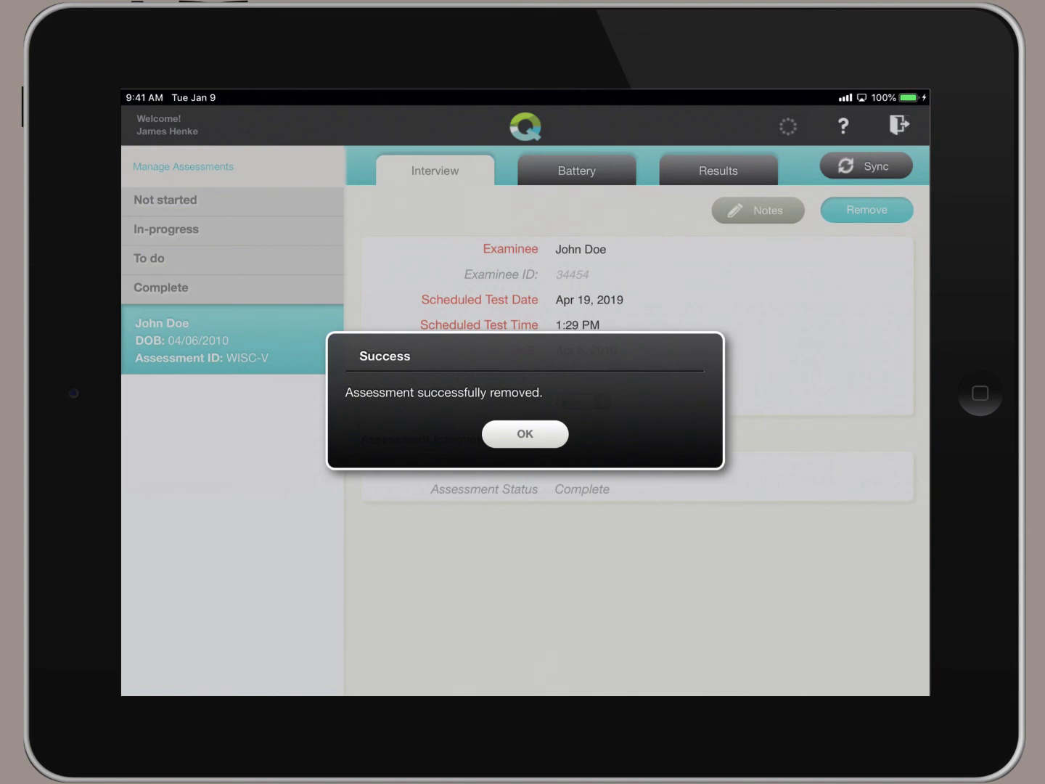
pyautogui.click(525, 433)
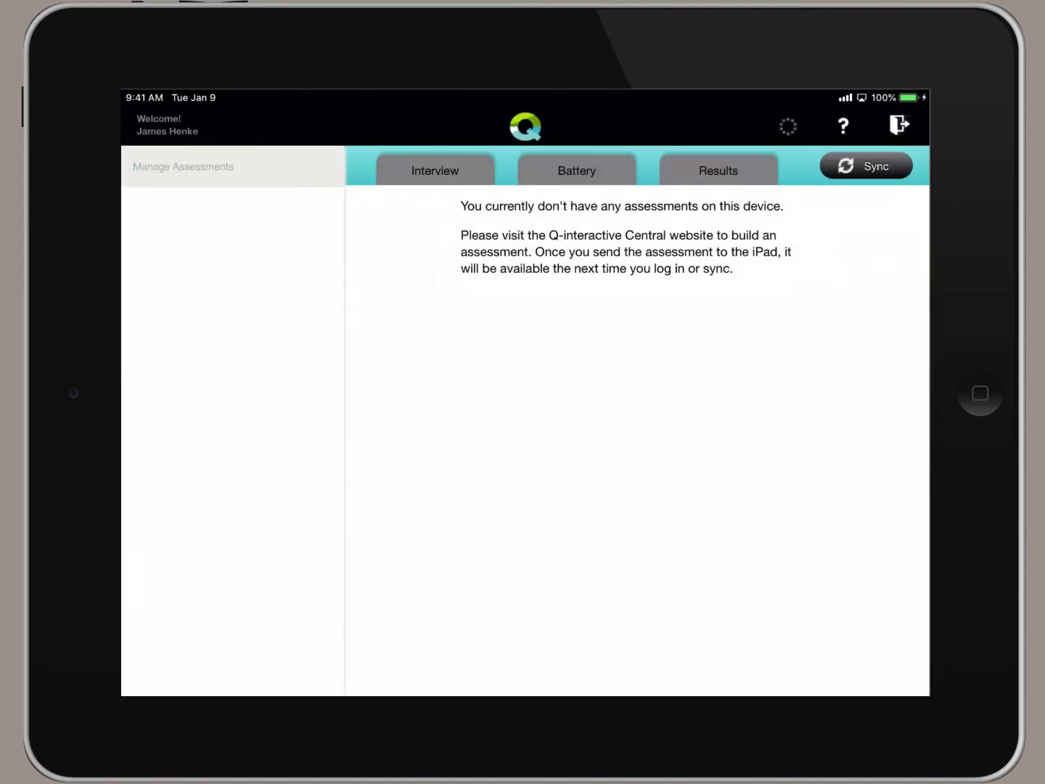